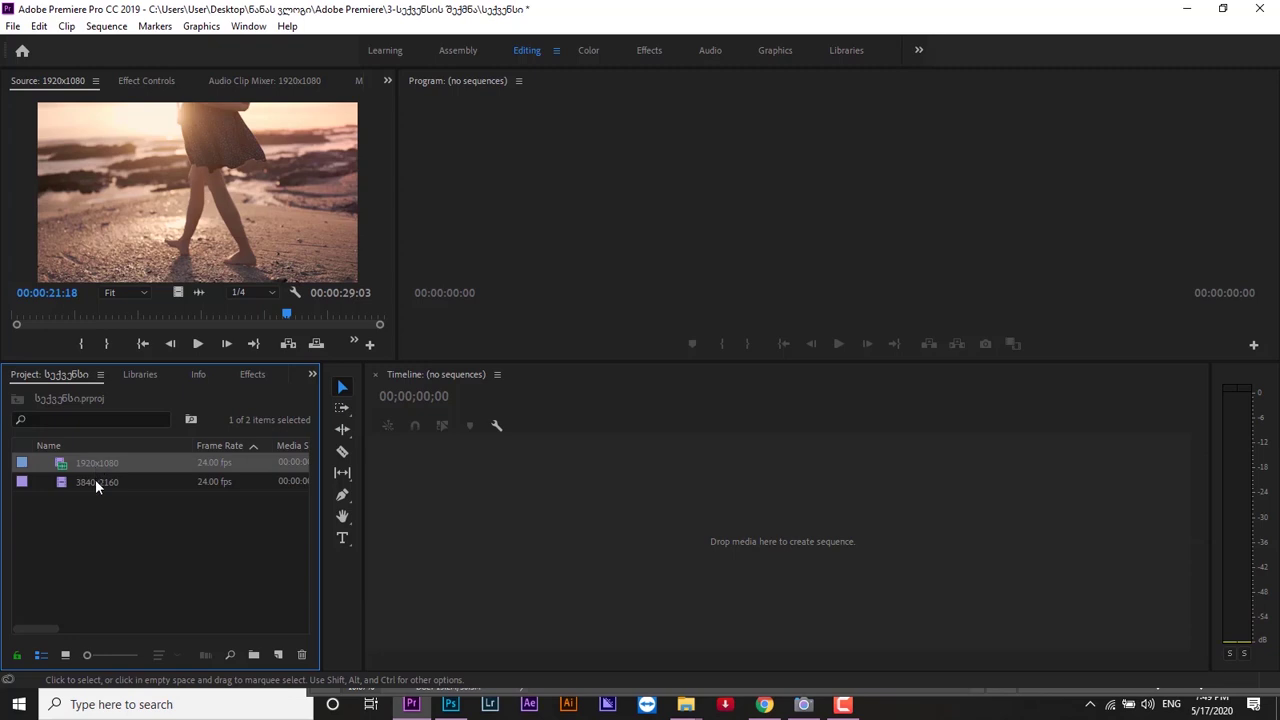
Step: Show the project items as thumbnails and look over the 1920x1080 and 3840x2160 clips
left_click(95, 483)
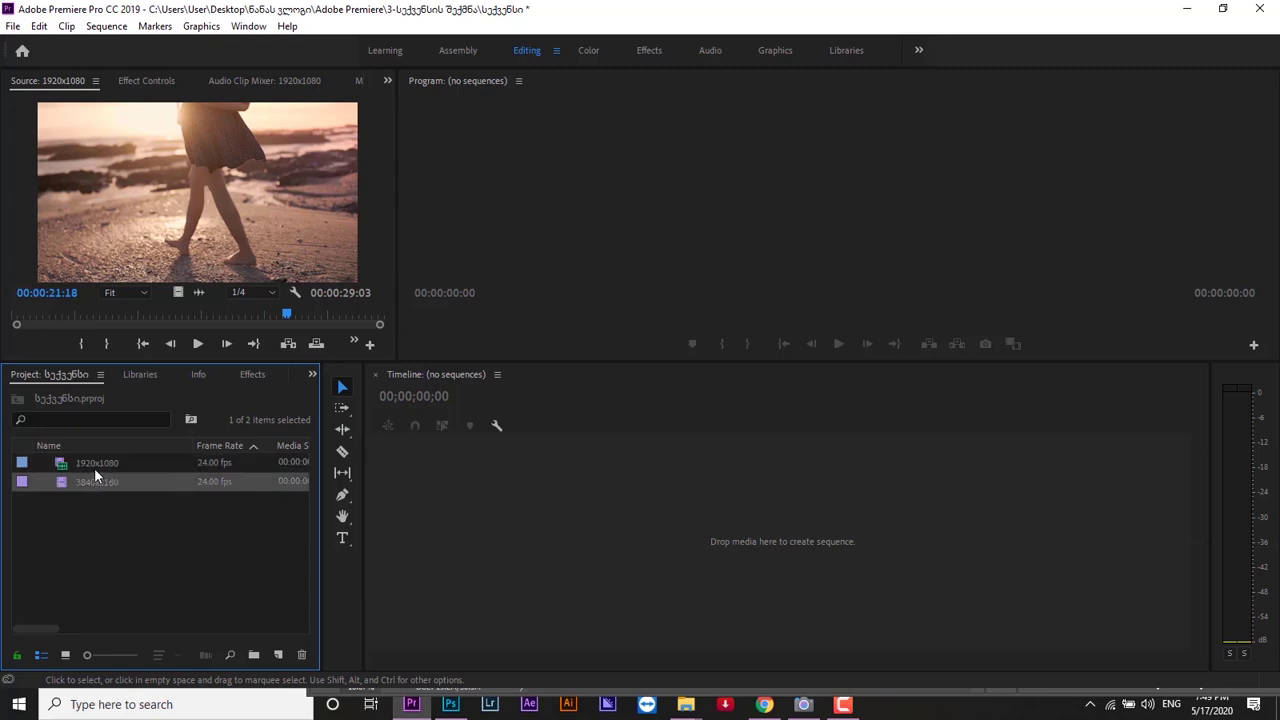
left_click(96, 465)
key("ctrl+Page_Down")
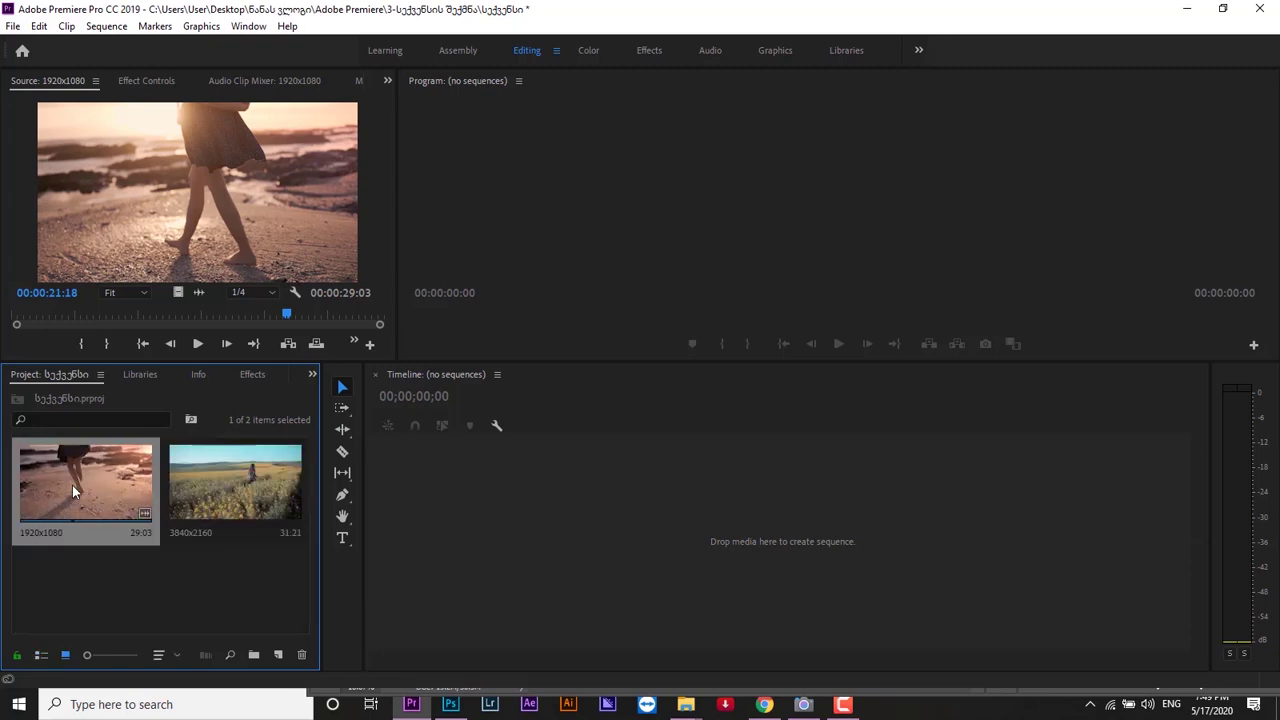
left_click(232, 486)
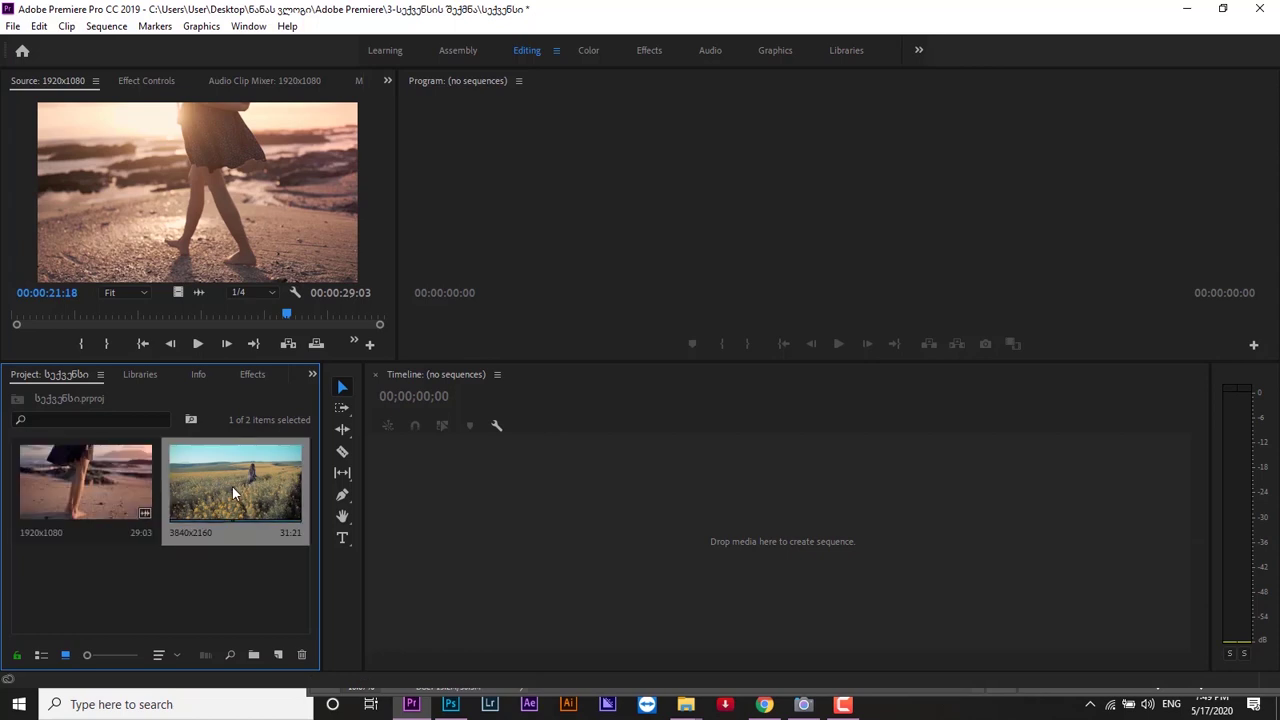
left_click(200, 559)
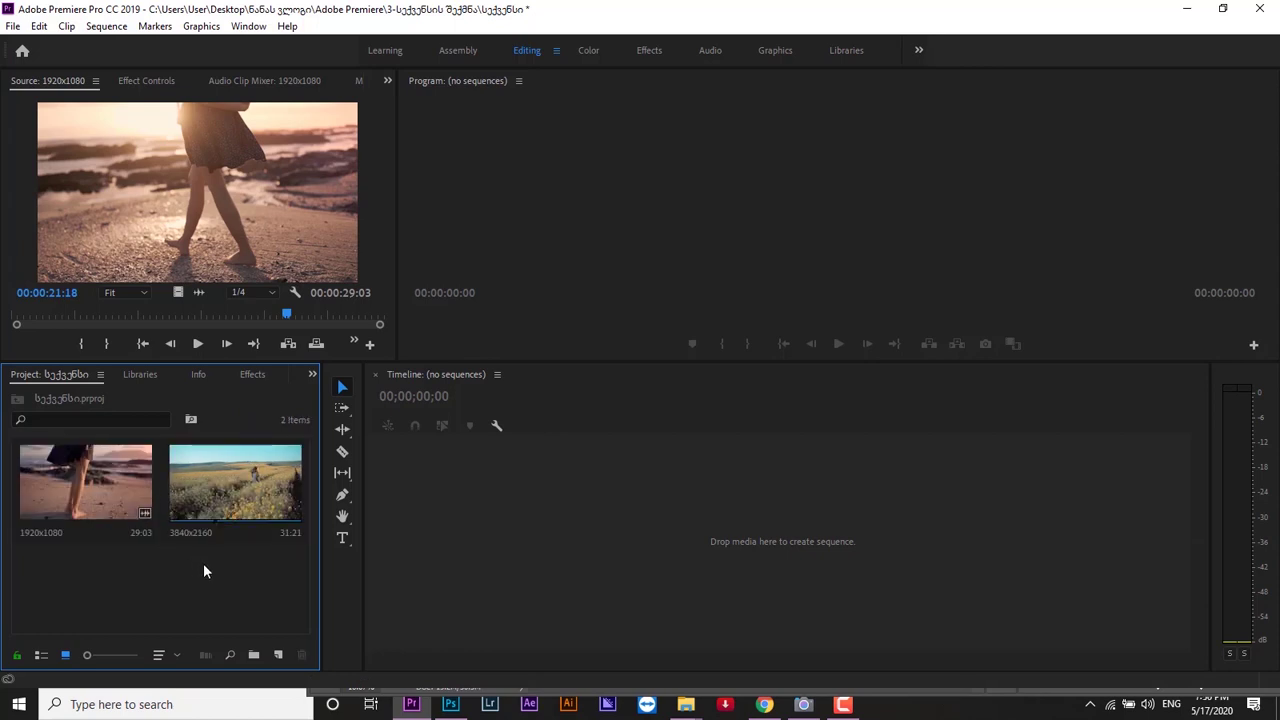
Step: Create a new sequence from the 3840x2160 clip and preview it at 00:00:06:00
left_click(233, 495)
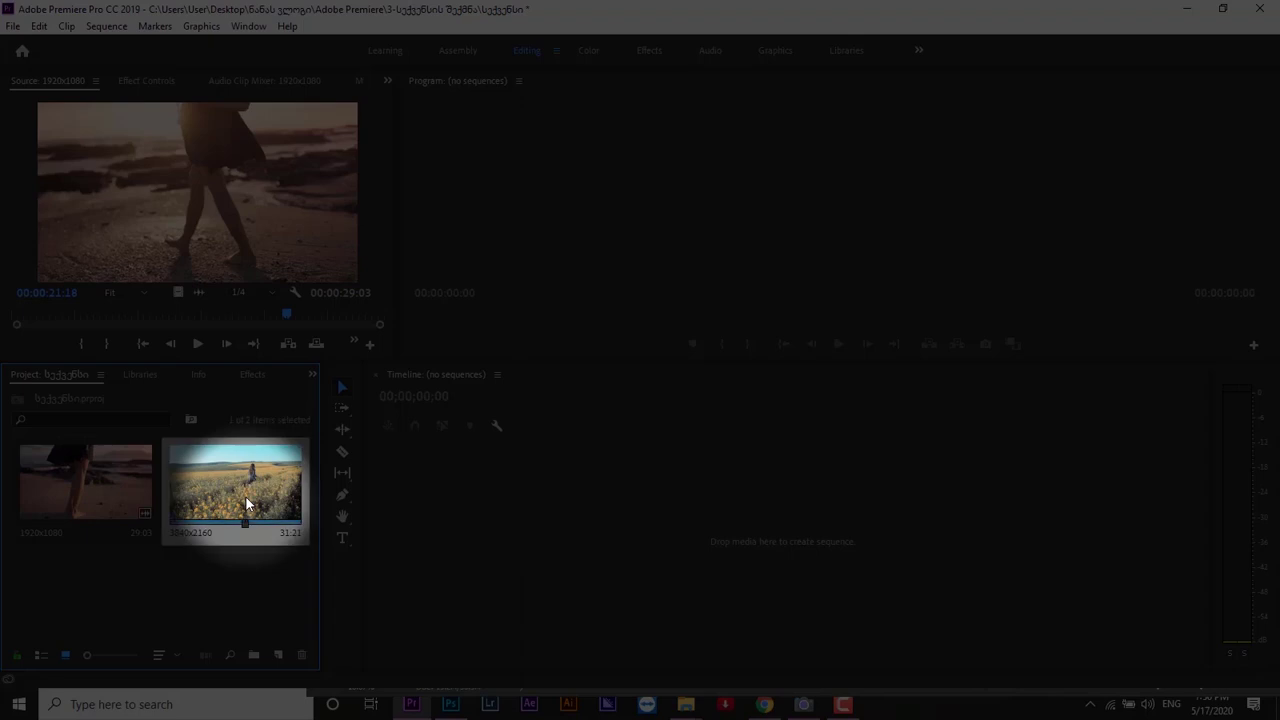
left_click(278, 655)
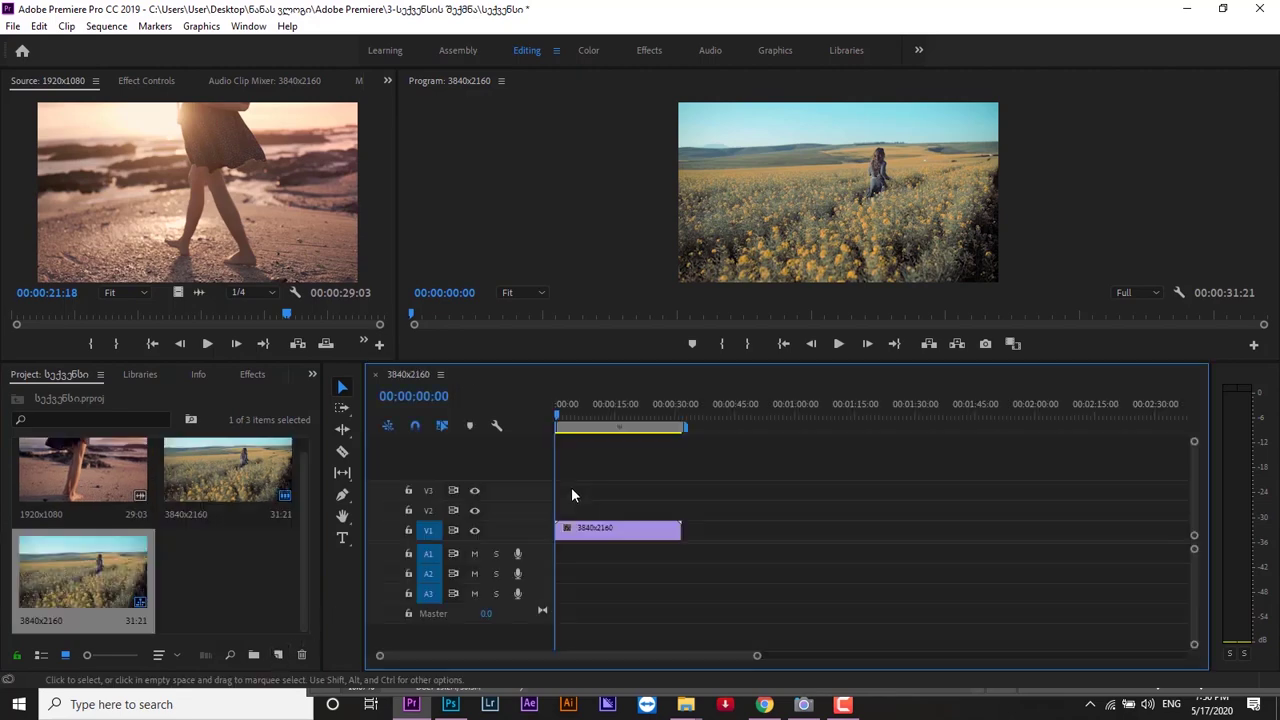
left_click_drag(630, 491, 596, 514)
left_click_drag(561, 415, 578, 415)
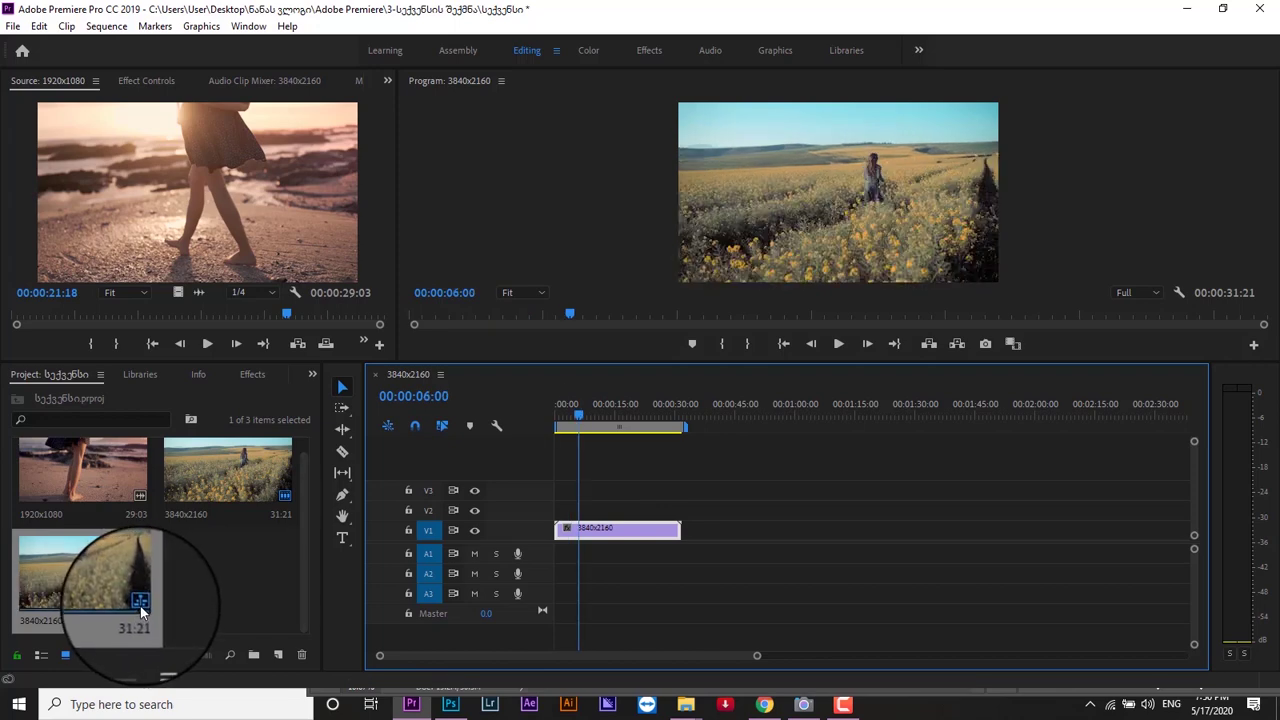
Step: Show the project items as a list and place the 1920x1080 clip on track V2, overlapping the end of the 3840x2160 clip
left_click(66, 652)
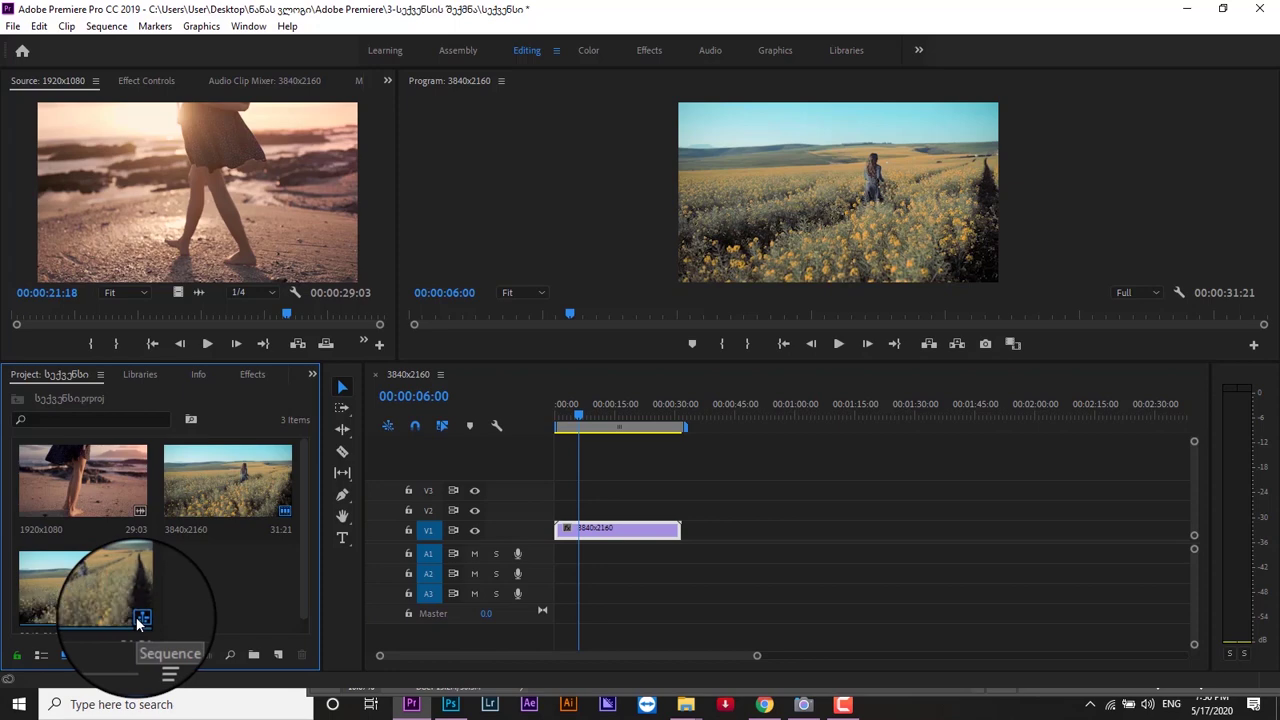
left_click(41, 655)
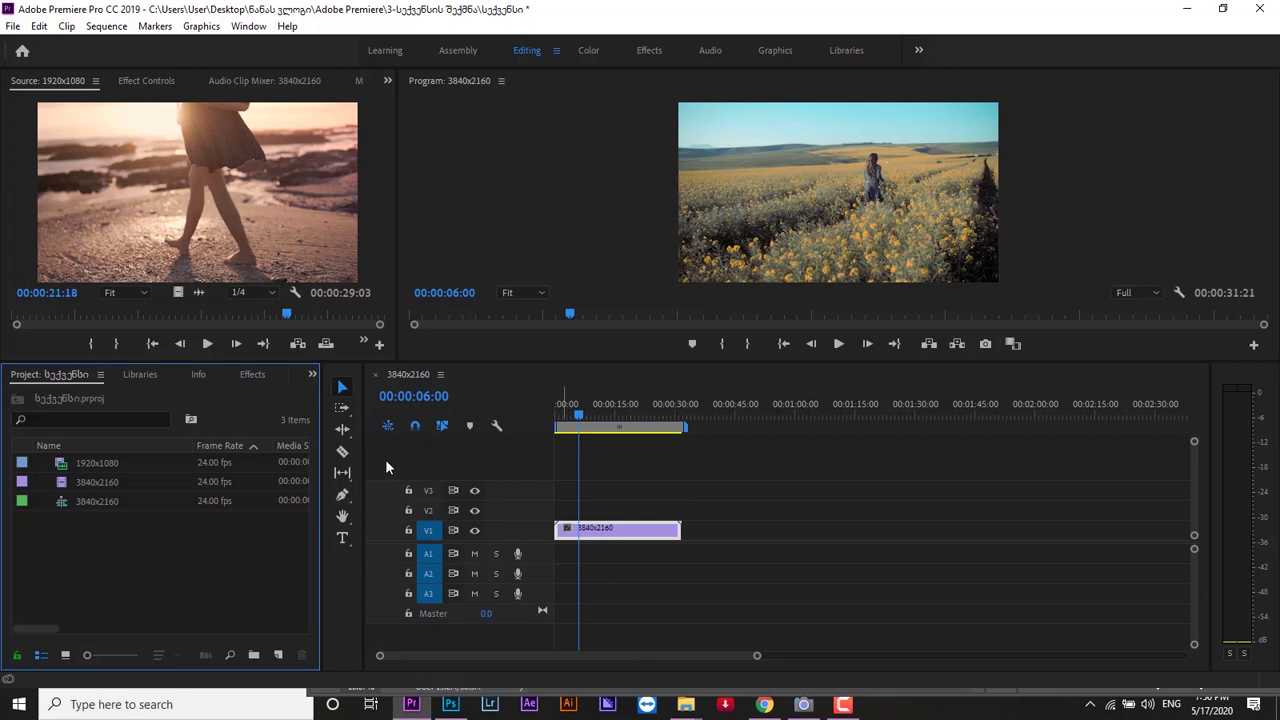
left_click_drag(92, 461, 696, 510)
left_click(716, 404)
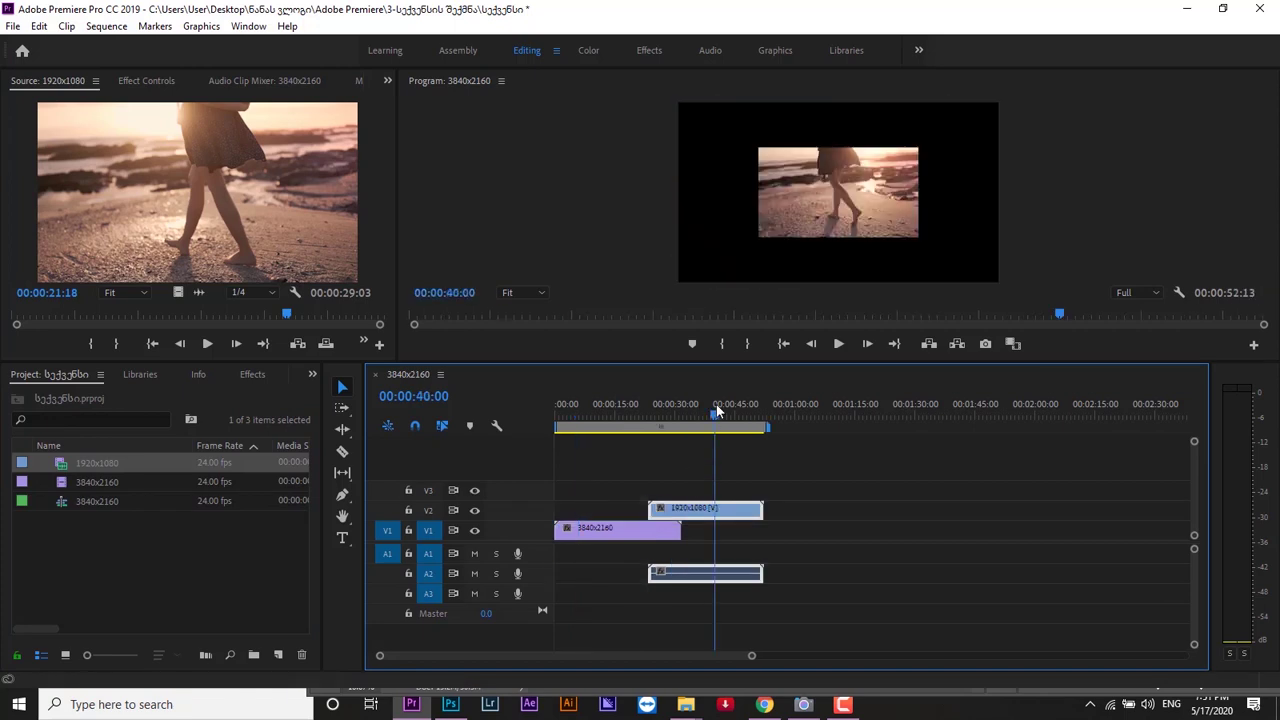
Step: Compare the frame sizes of the overlapping clips from 00:00:25:14 in the enlarged program monitor, playing a short stretch
left_click_drag(742, 468, 679, 512)
left_click(659, 403)
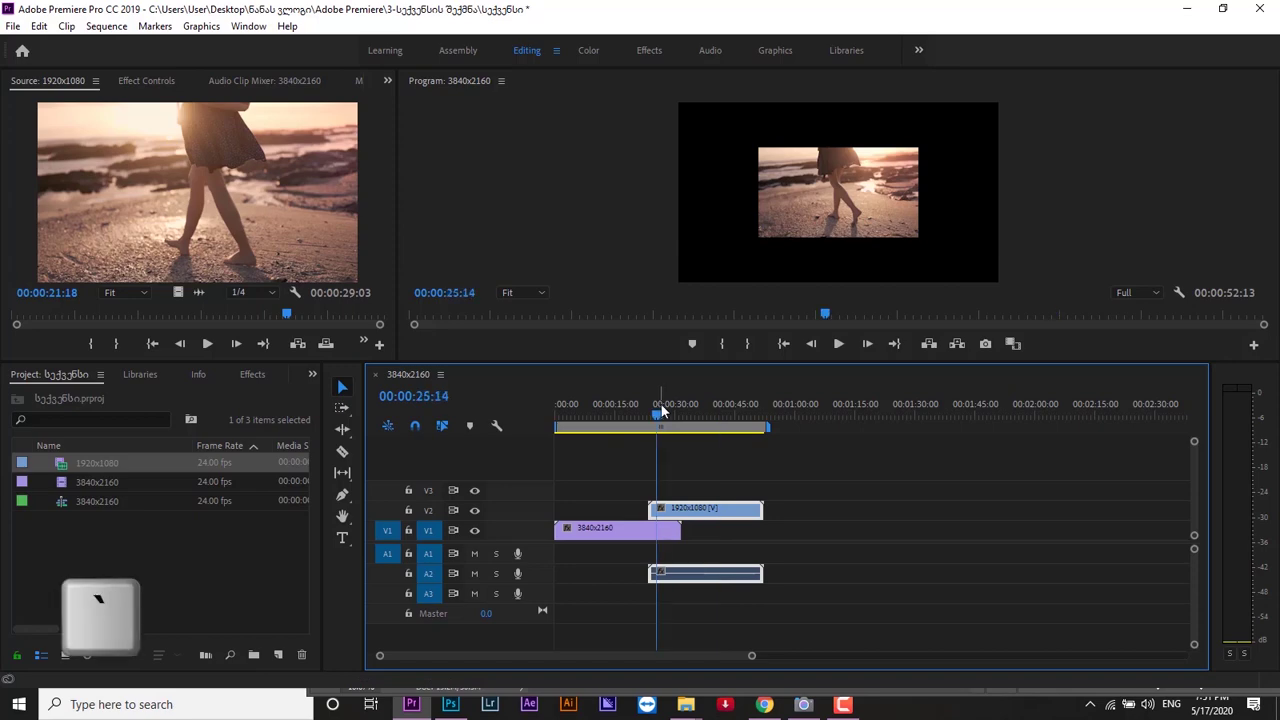
key("grave")
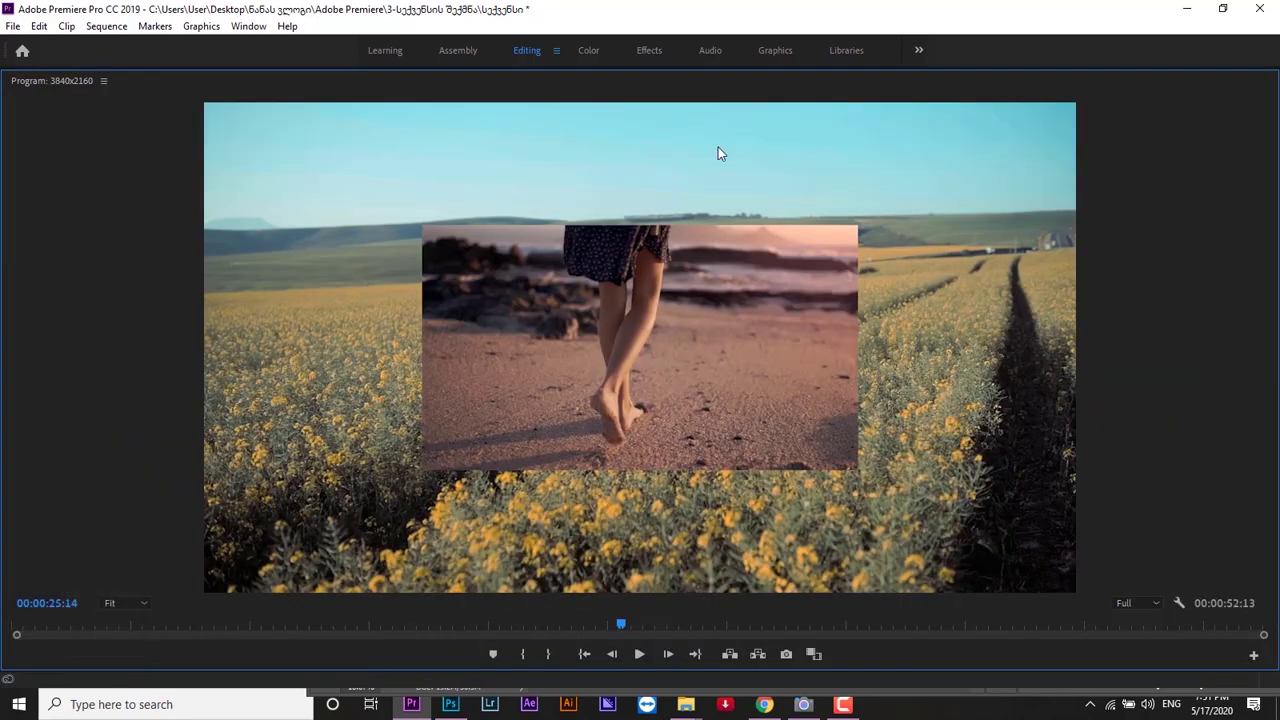
left_click(629, 350)
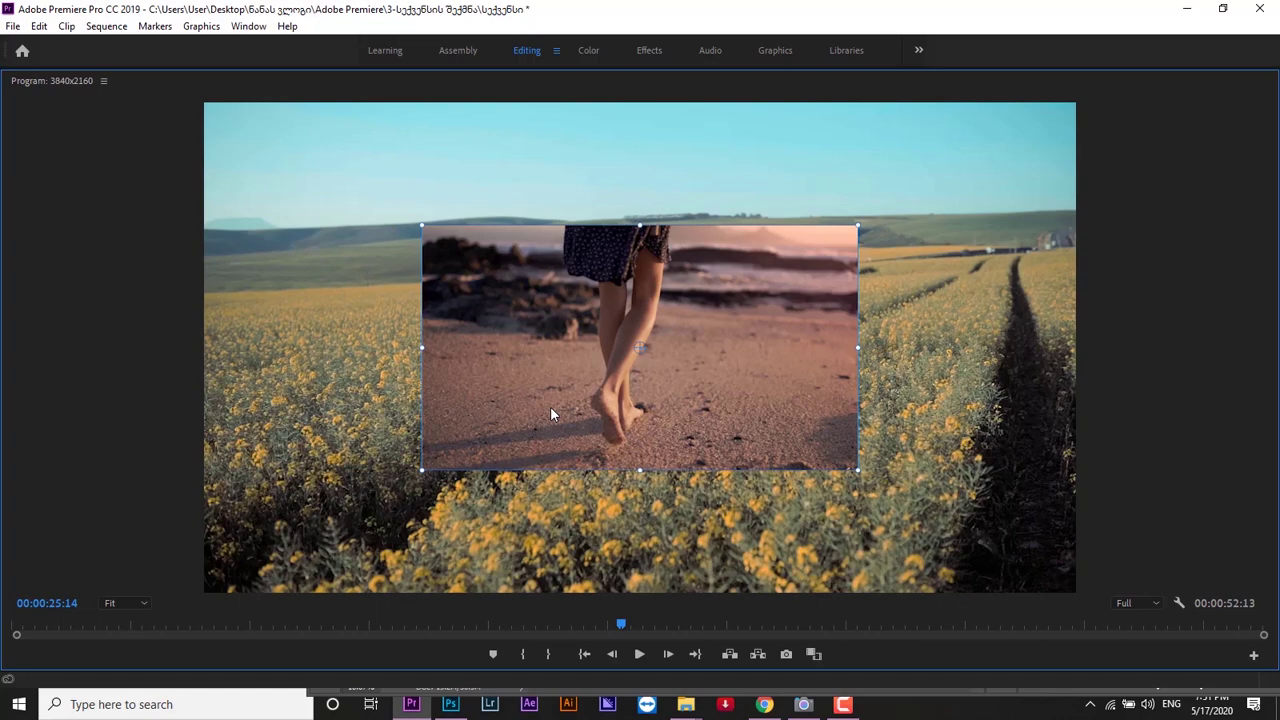
left_click(932, 274)
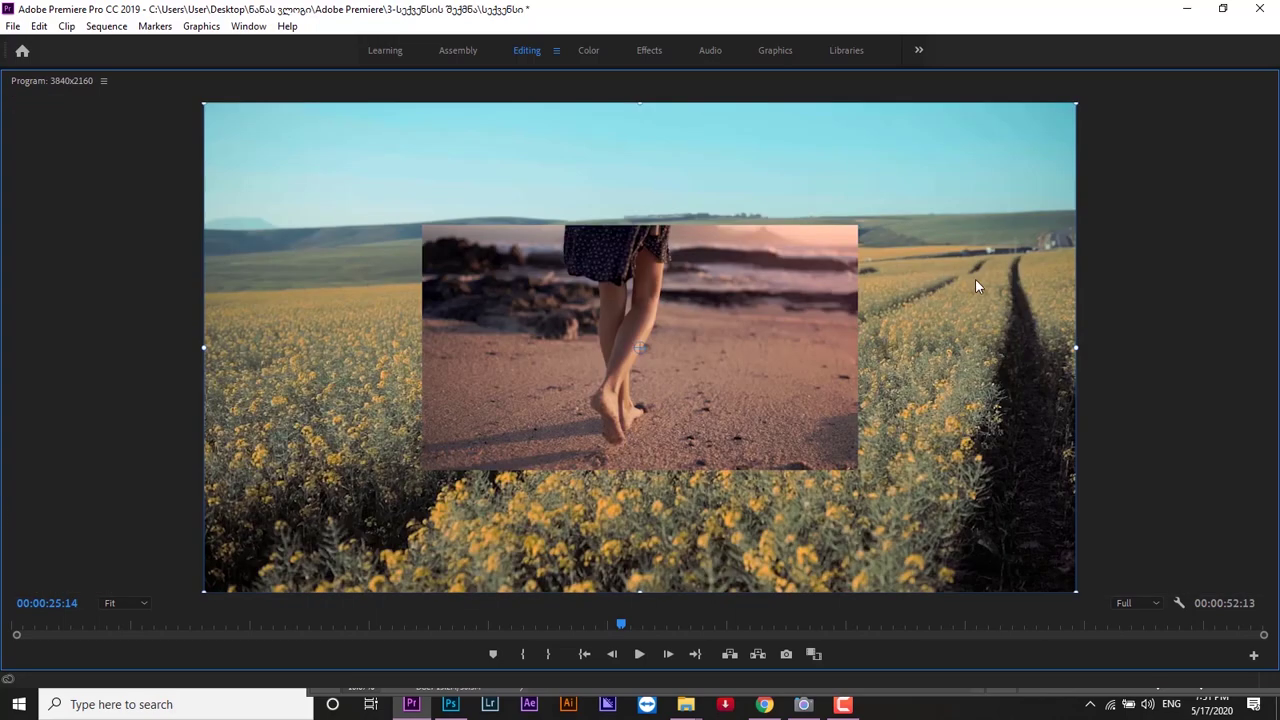
key("space")
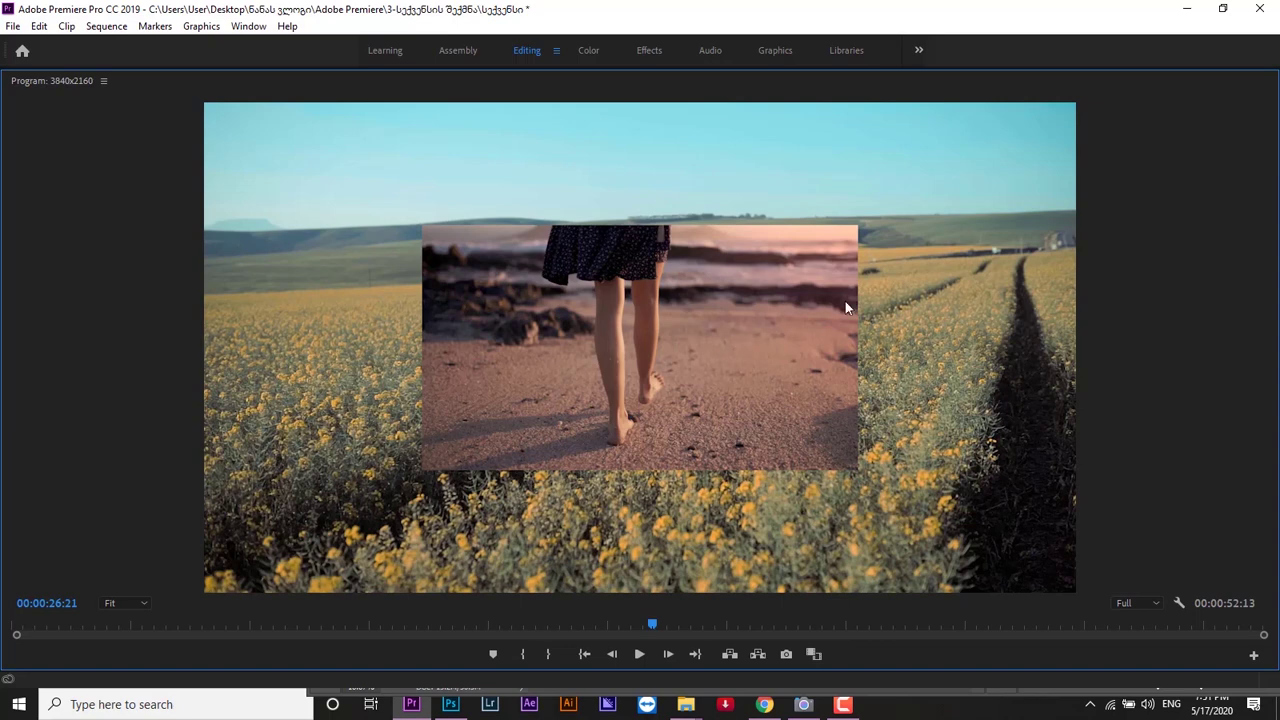
key("grave")
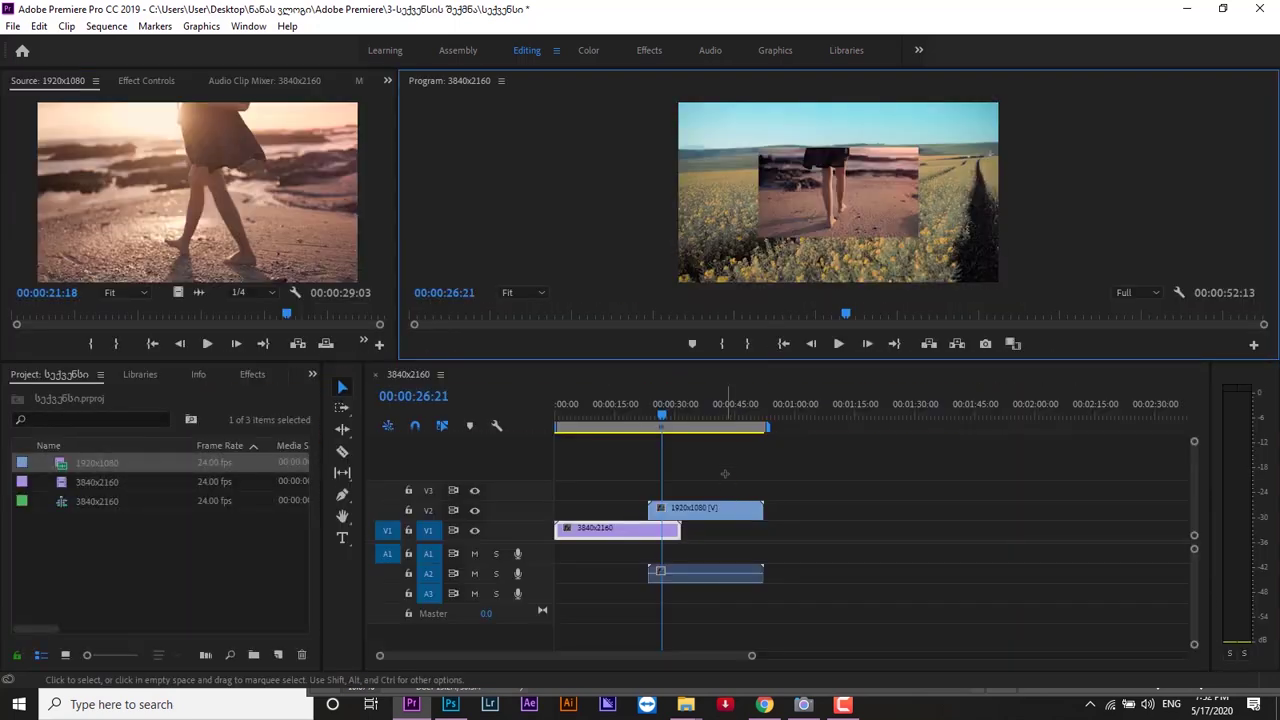
Step: Apply Scale to Frame Size to the 1920x1080 clip on track V2 and check the enlarged preview
left_click_drag(726, 469, 692, 512)
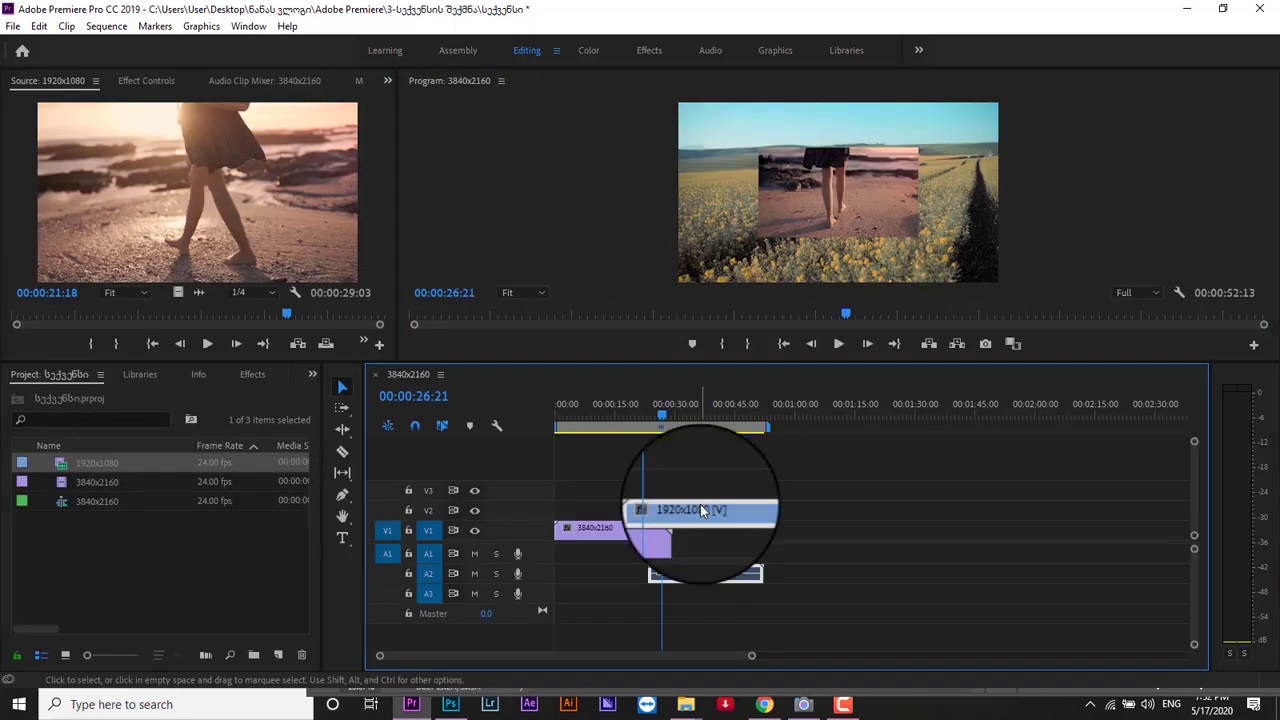
right_click(700, 504)
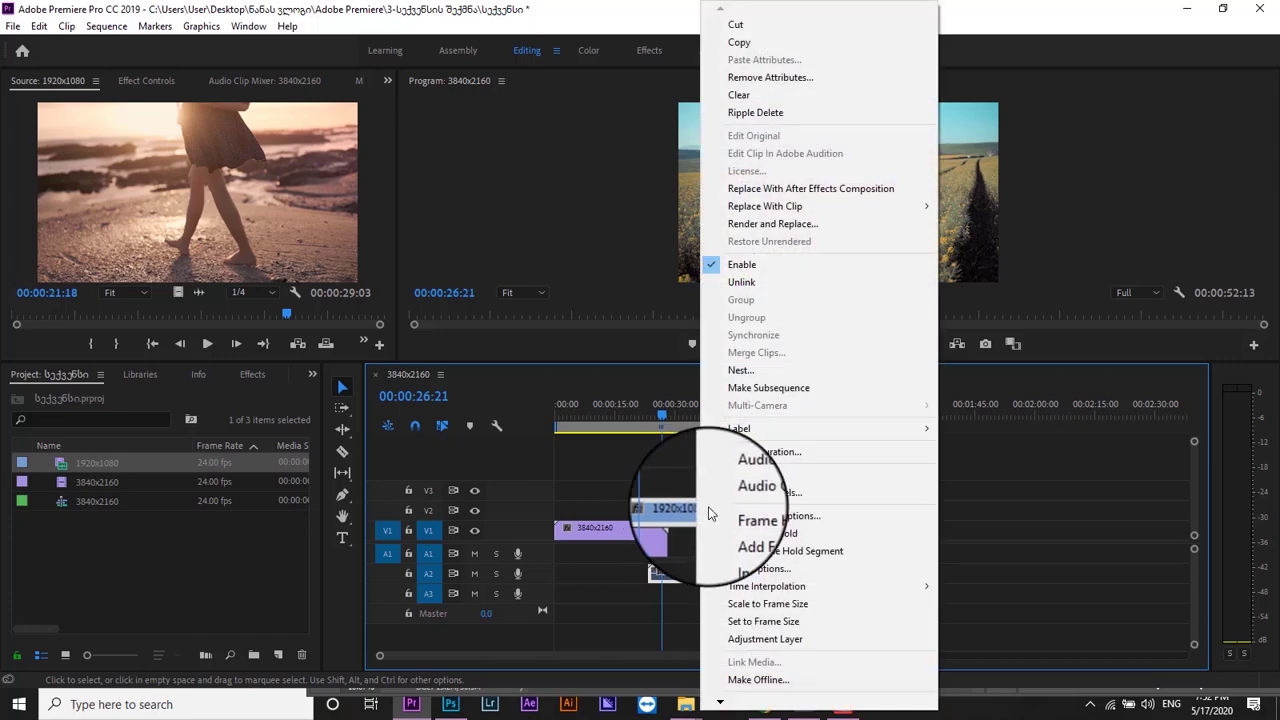
left_click(802, 603)
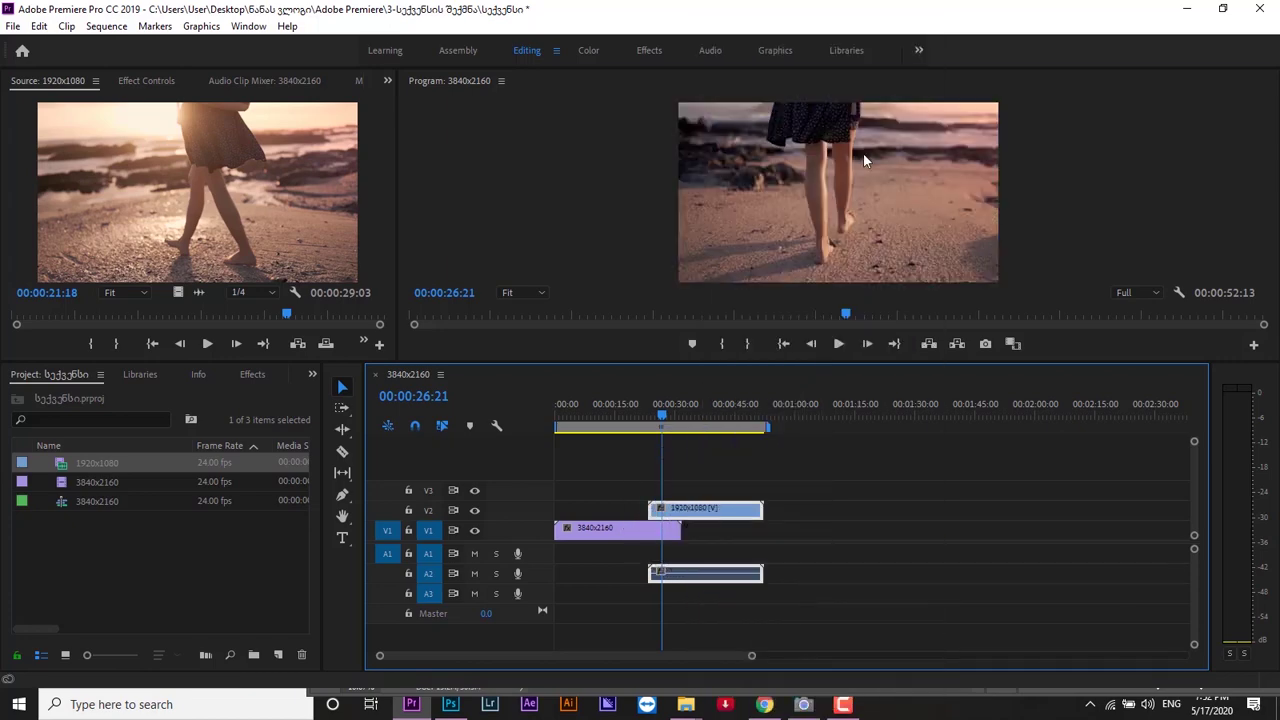
key("grave")
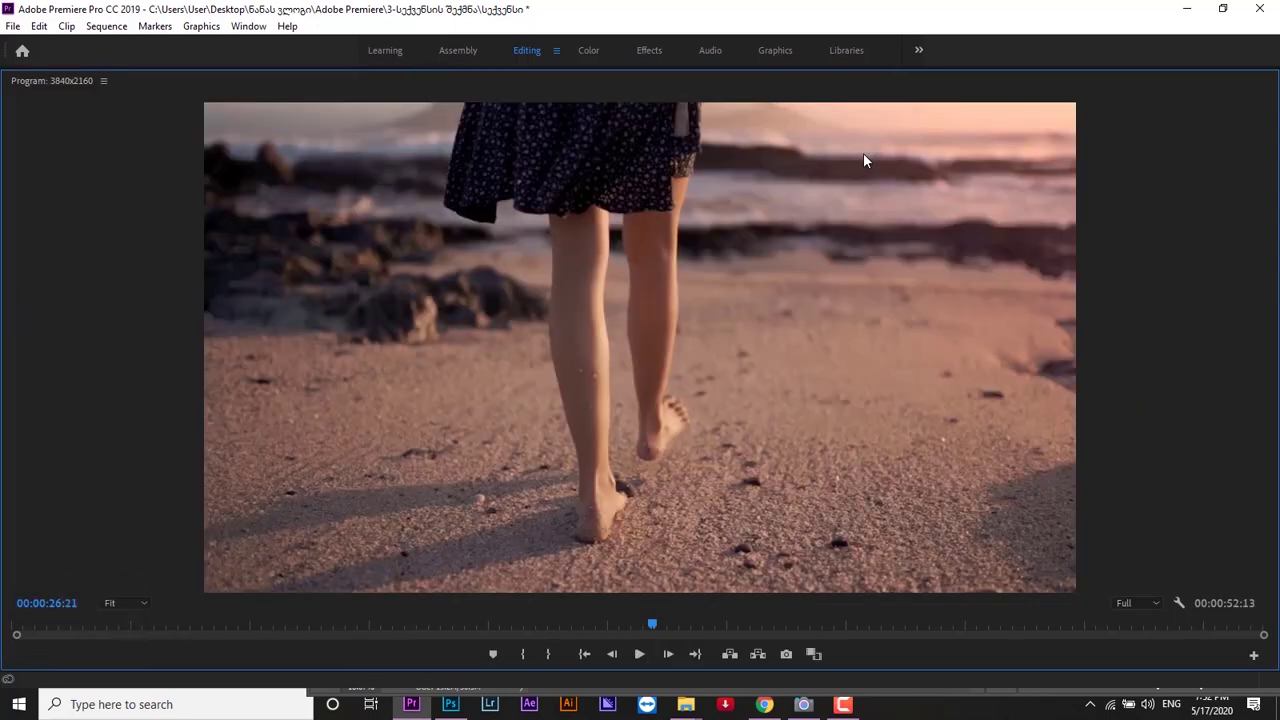
key("grave")
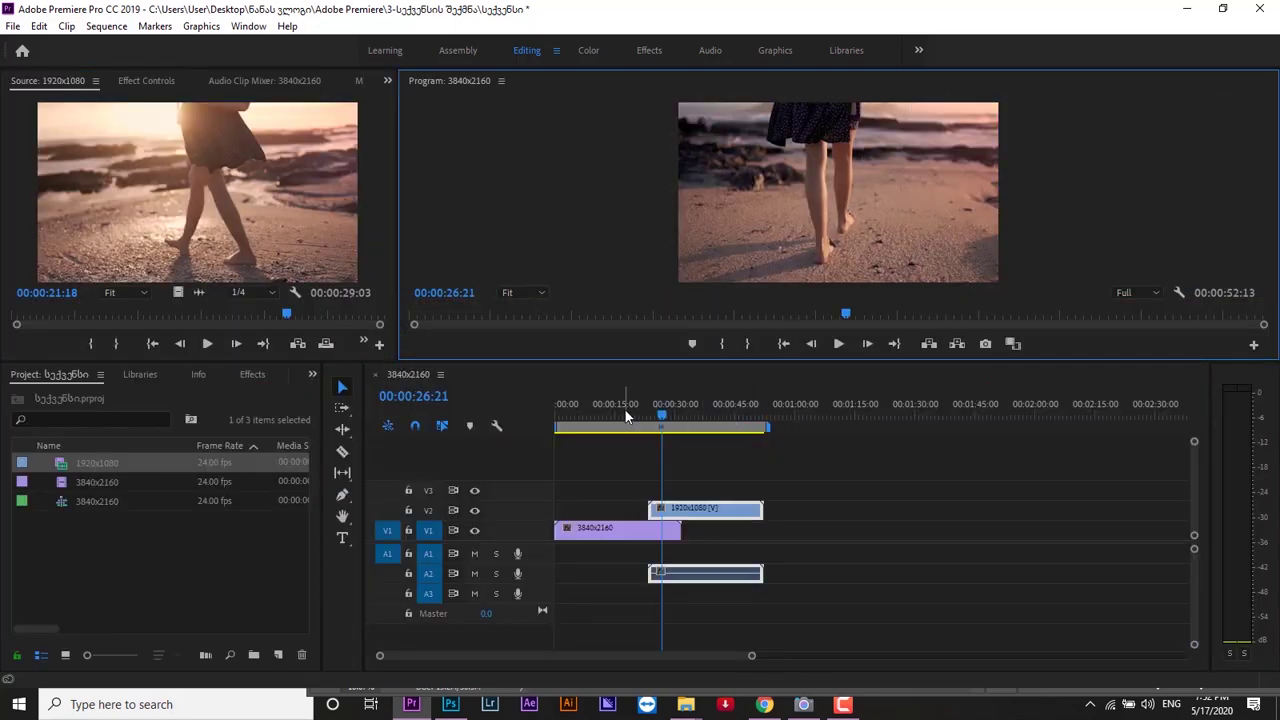
Step: Compare how both clips fill the sequence frame at 00:00:17:05 and 00:00:30:05
left_click(625, 412)
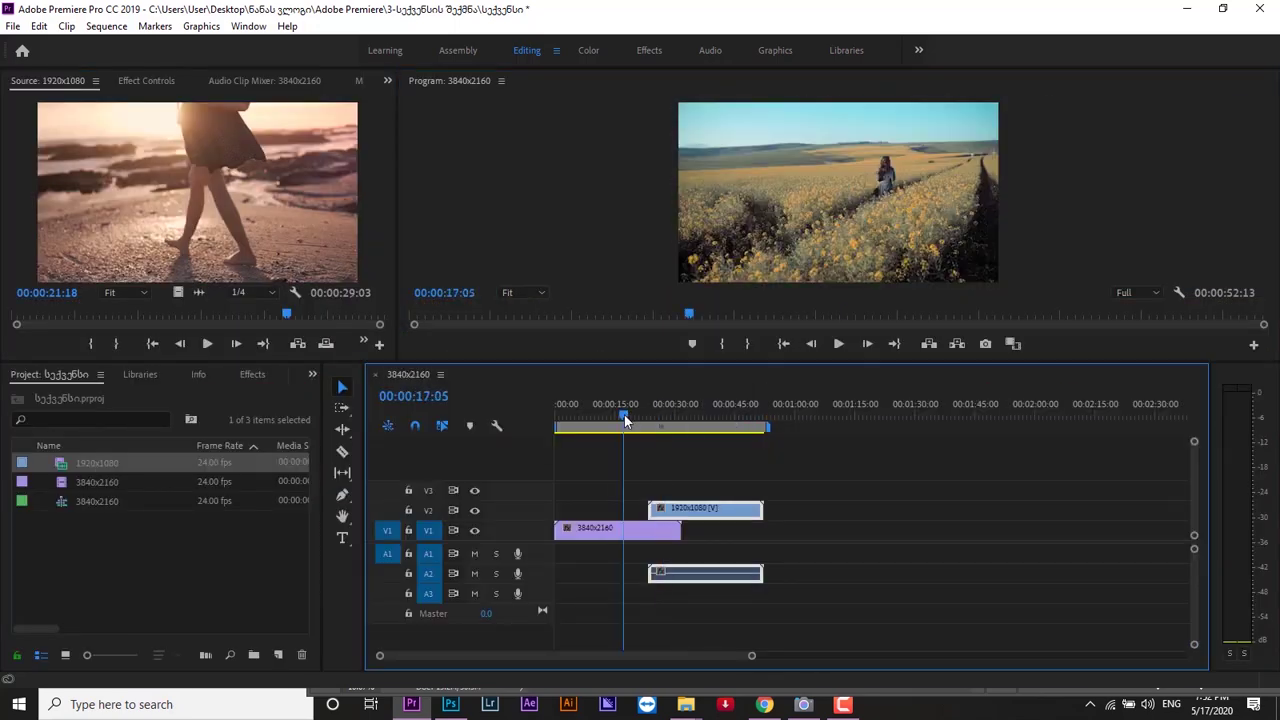
left_click(677, 414)
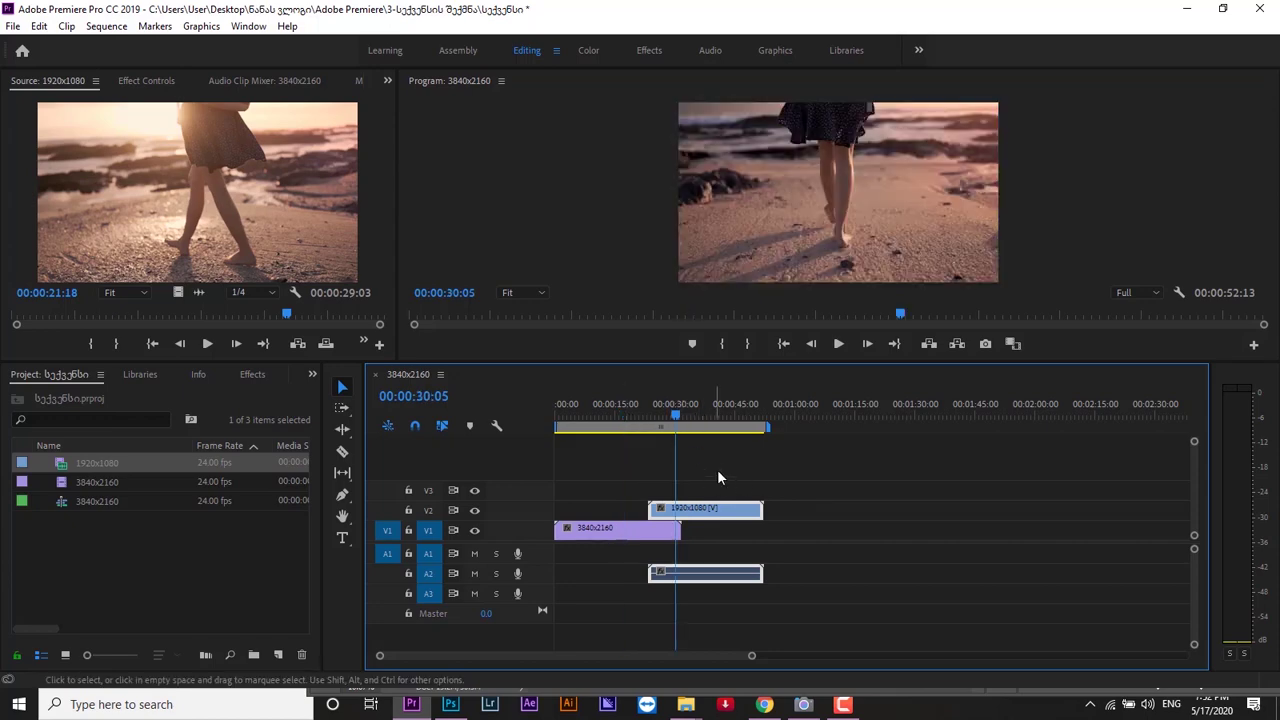
left_click_drag(728, 475, 693, 516)
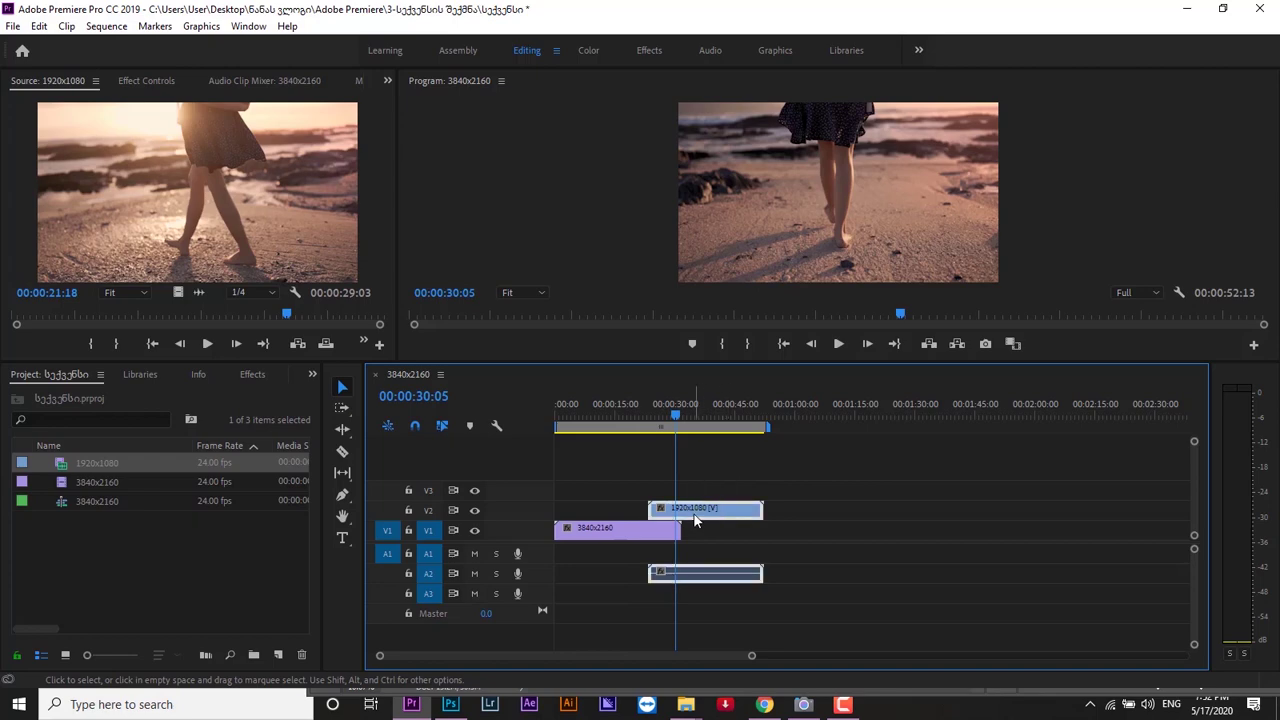
left_click(721, 463)
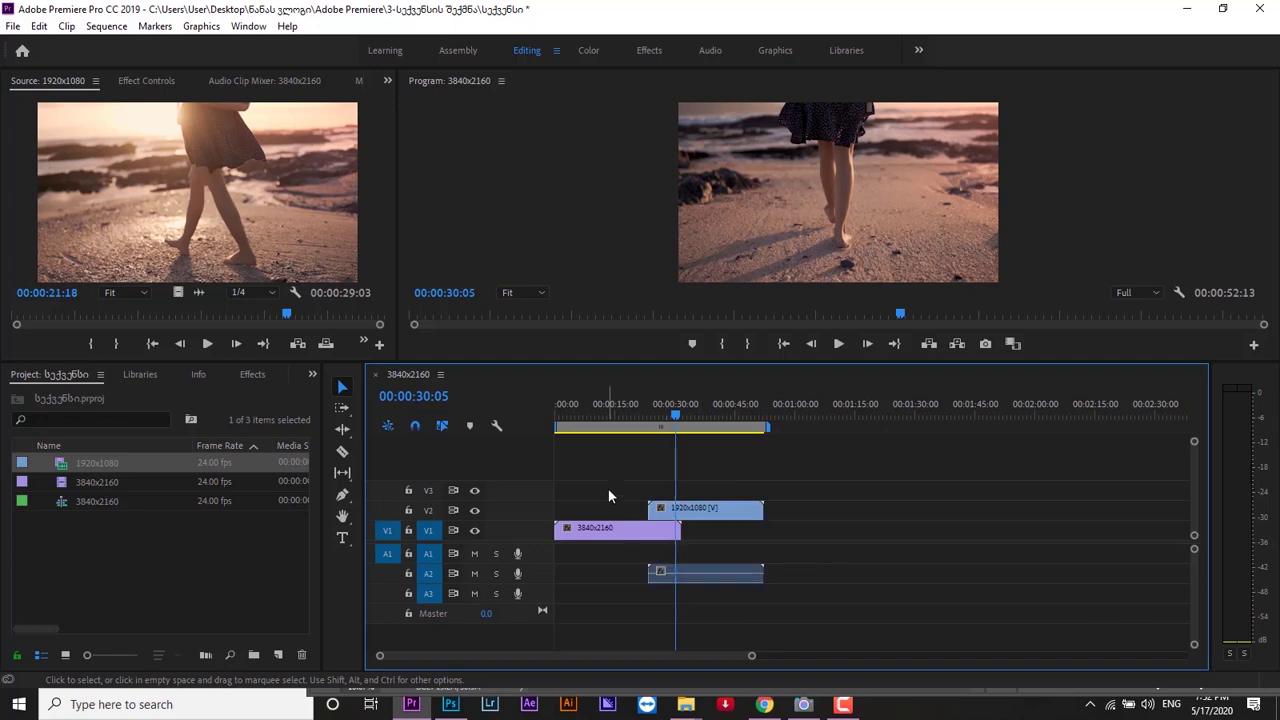
Step: Start a new sequence and choose the ARRI 1080p 23.976 preset
left_click(14, 28)
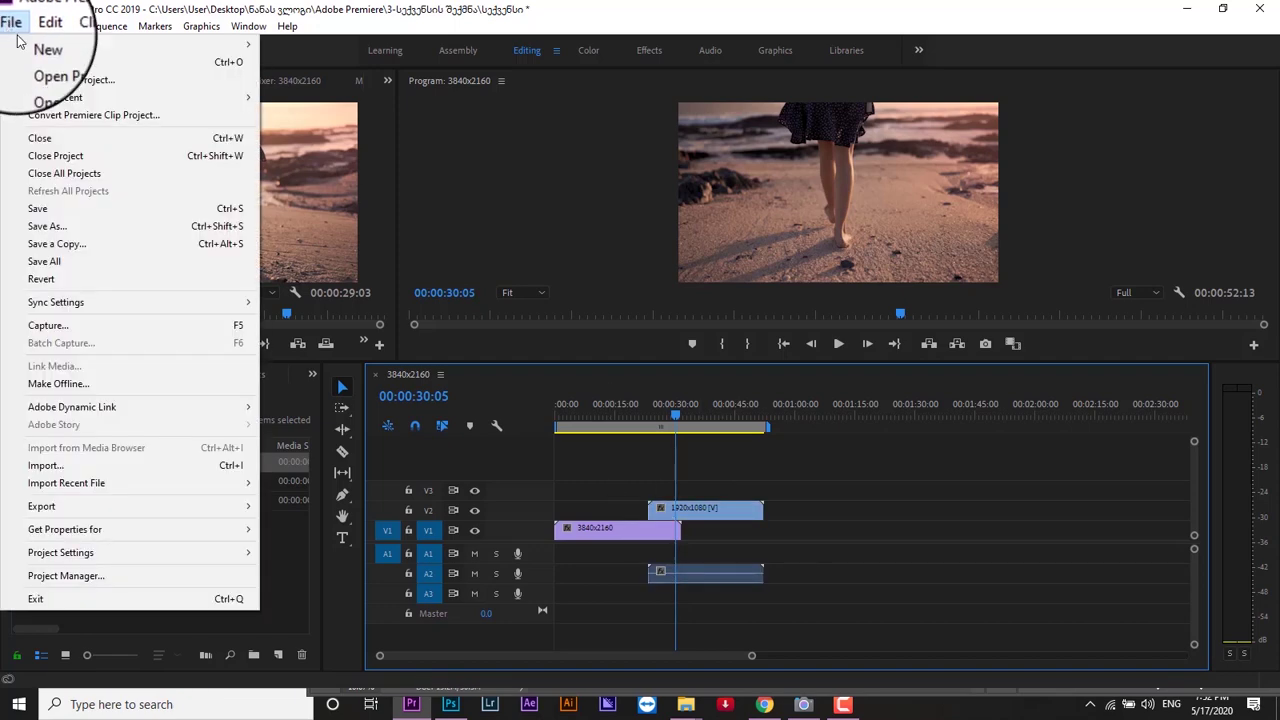
mouse_move(36, 46)
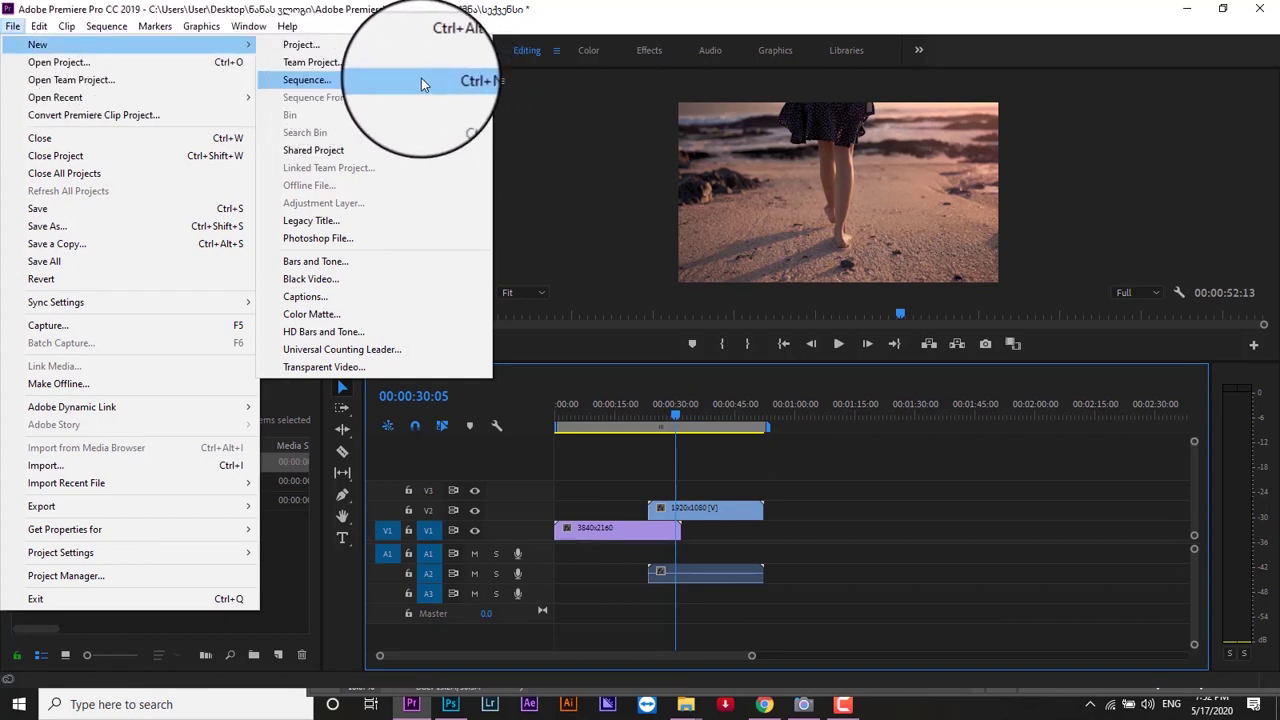
left_click(421, 78)
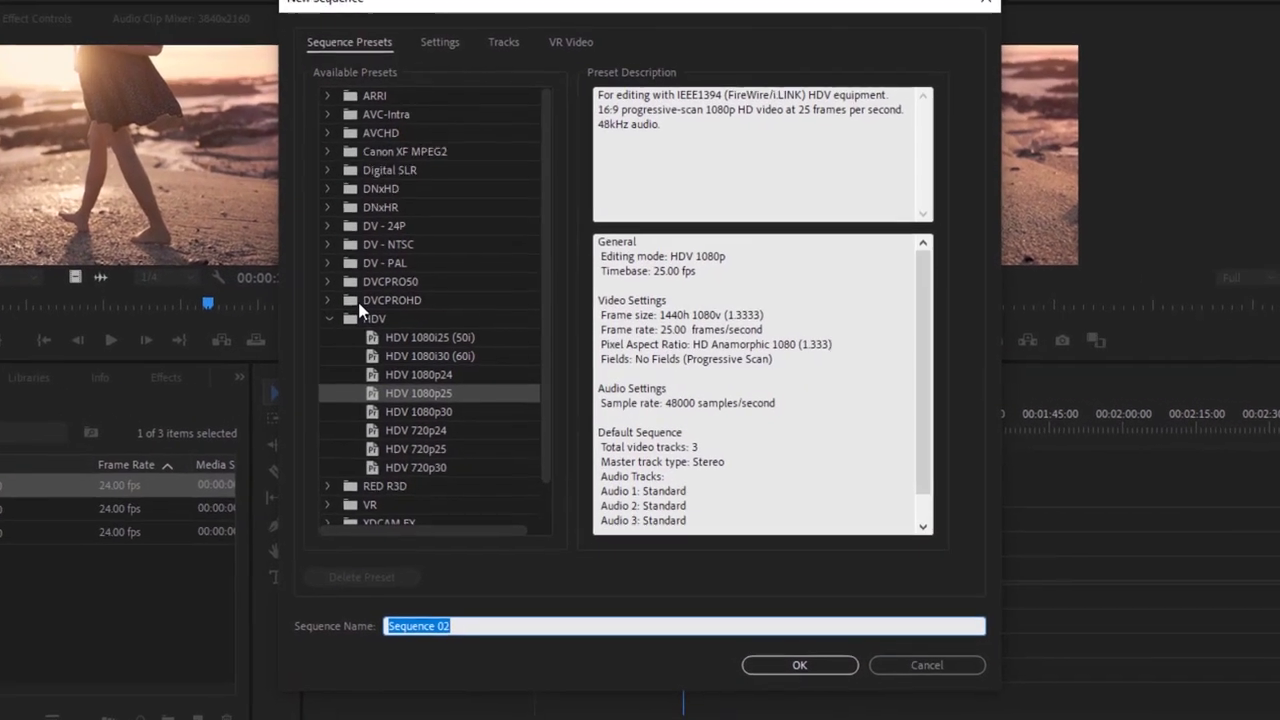
left_click(386, 326)
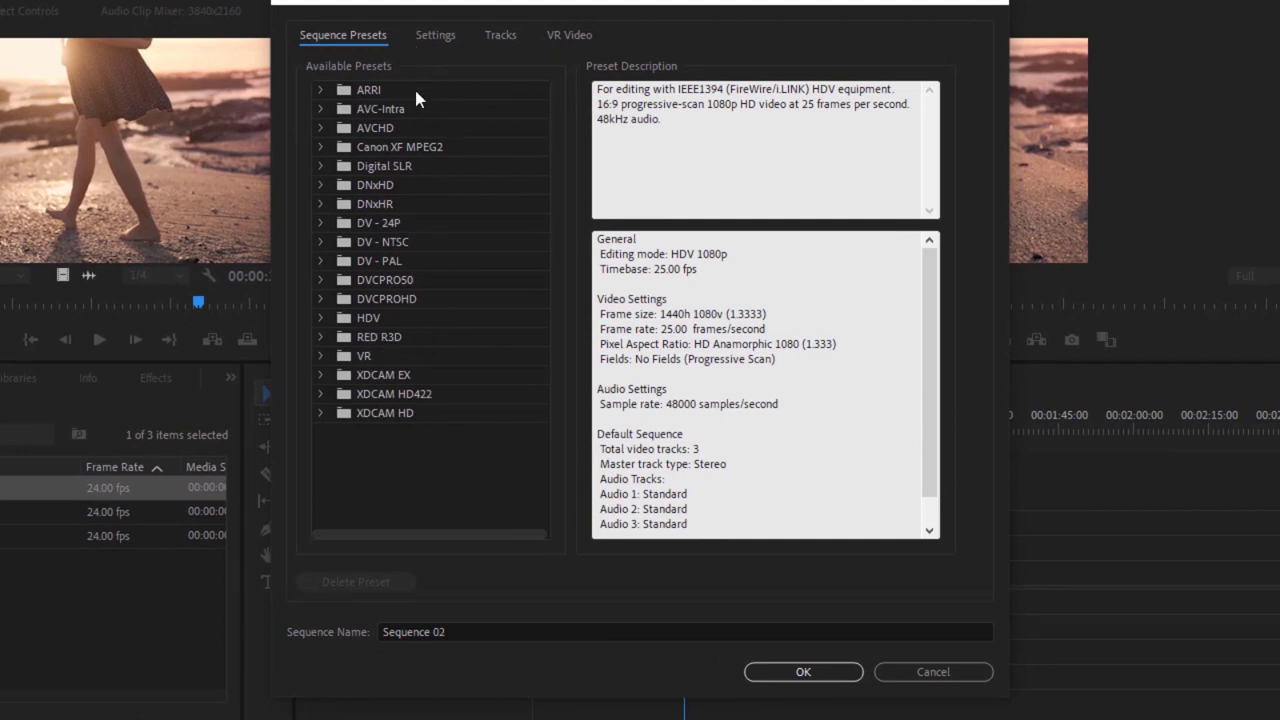
left_click(320, 90)
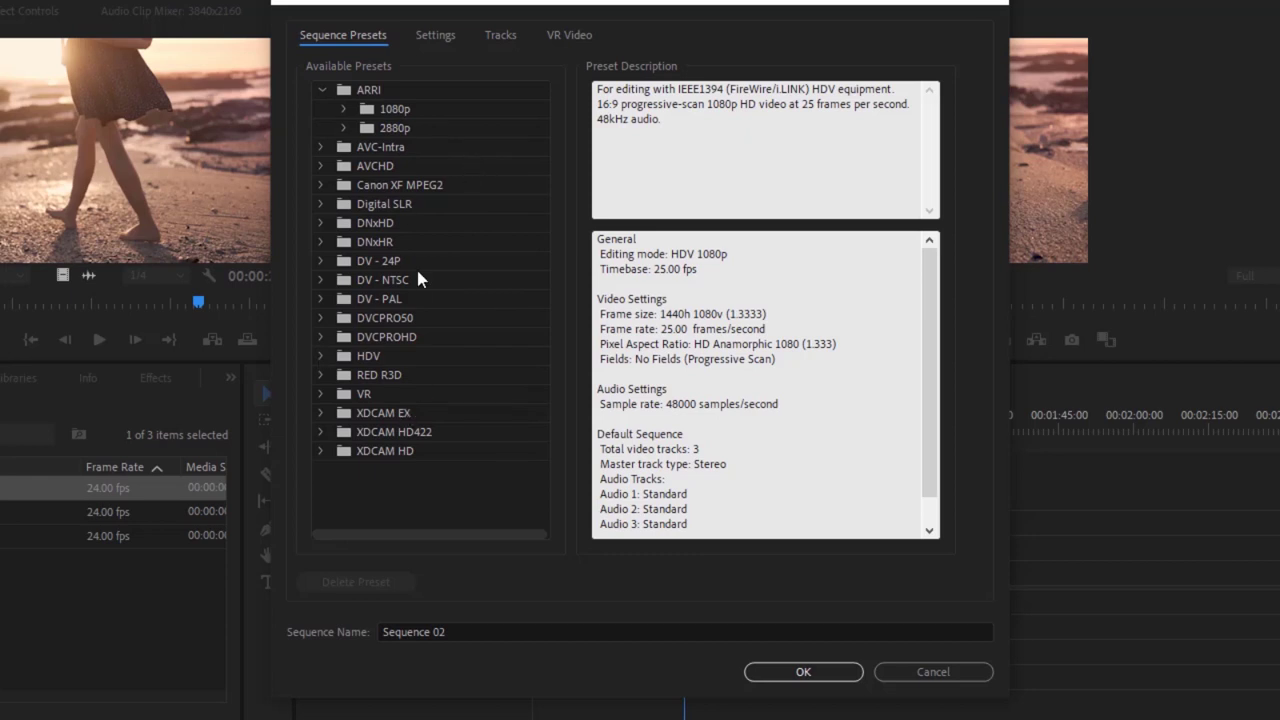
left_click(344, 109)
left_click(394, 129)
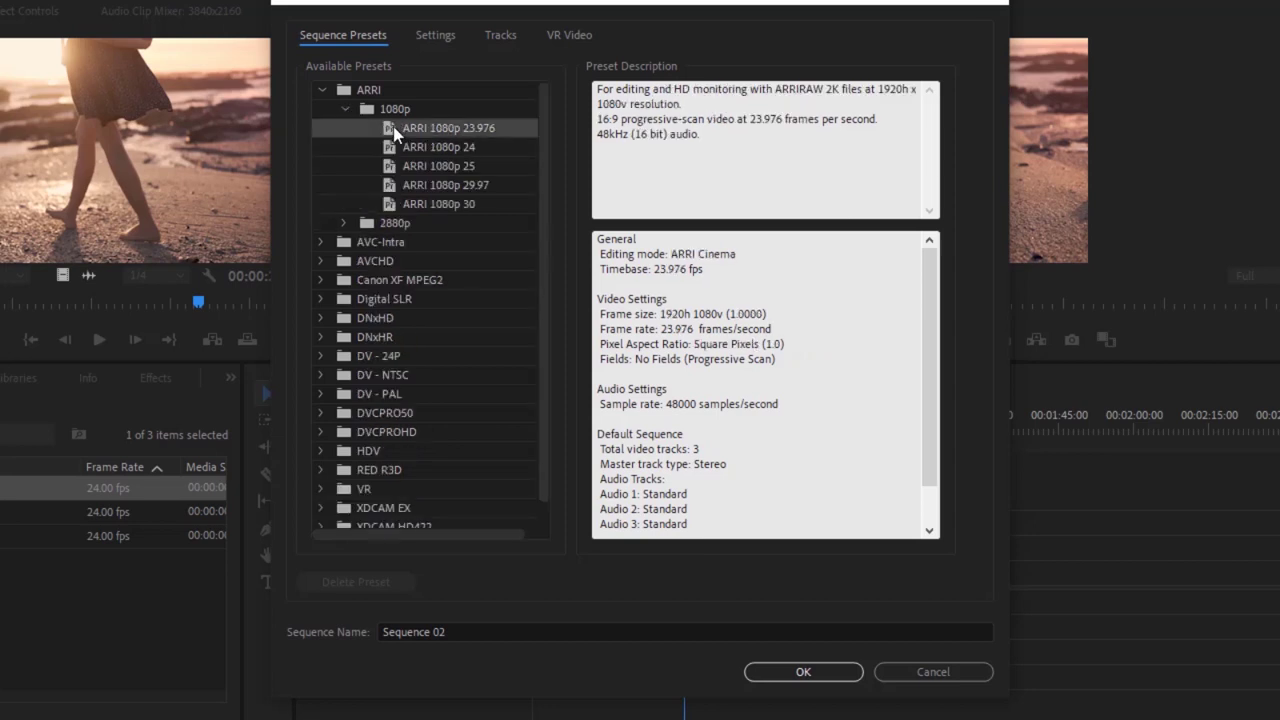
left_click(397, 170)
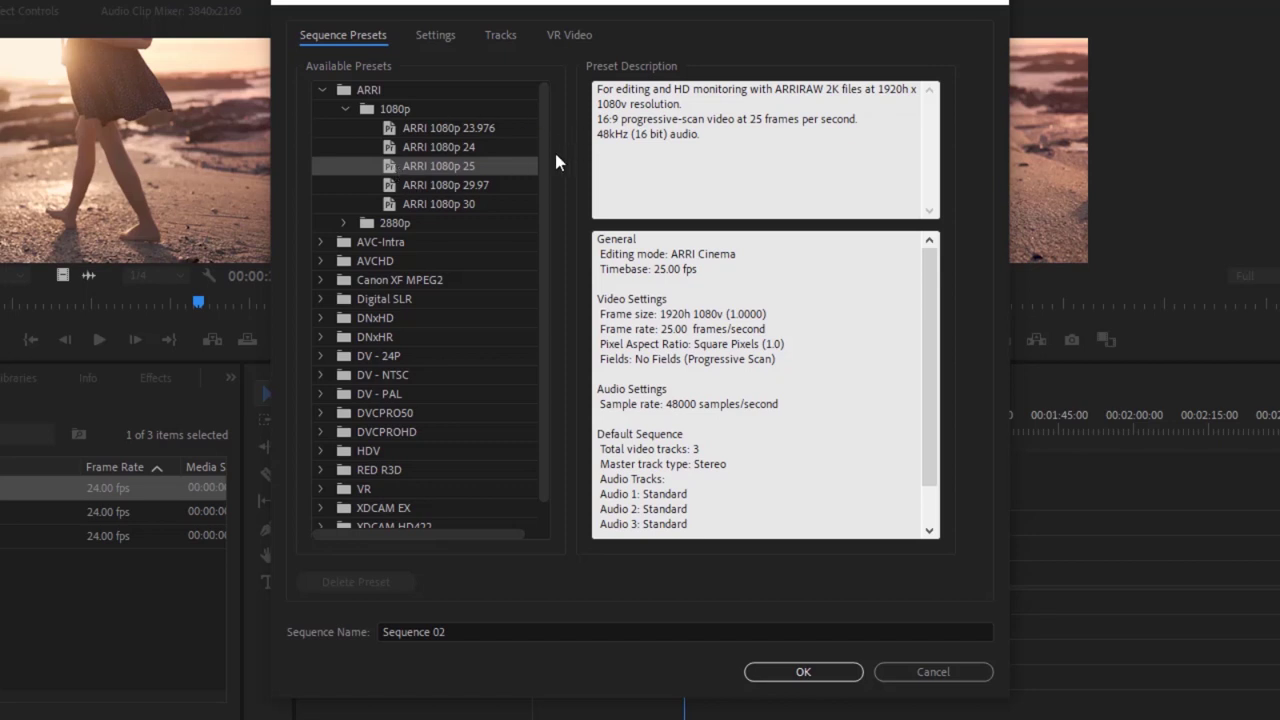
left_click(428, 132)
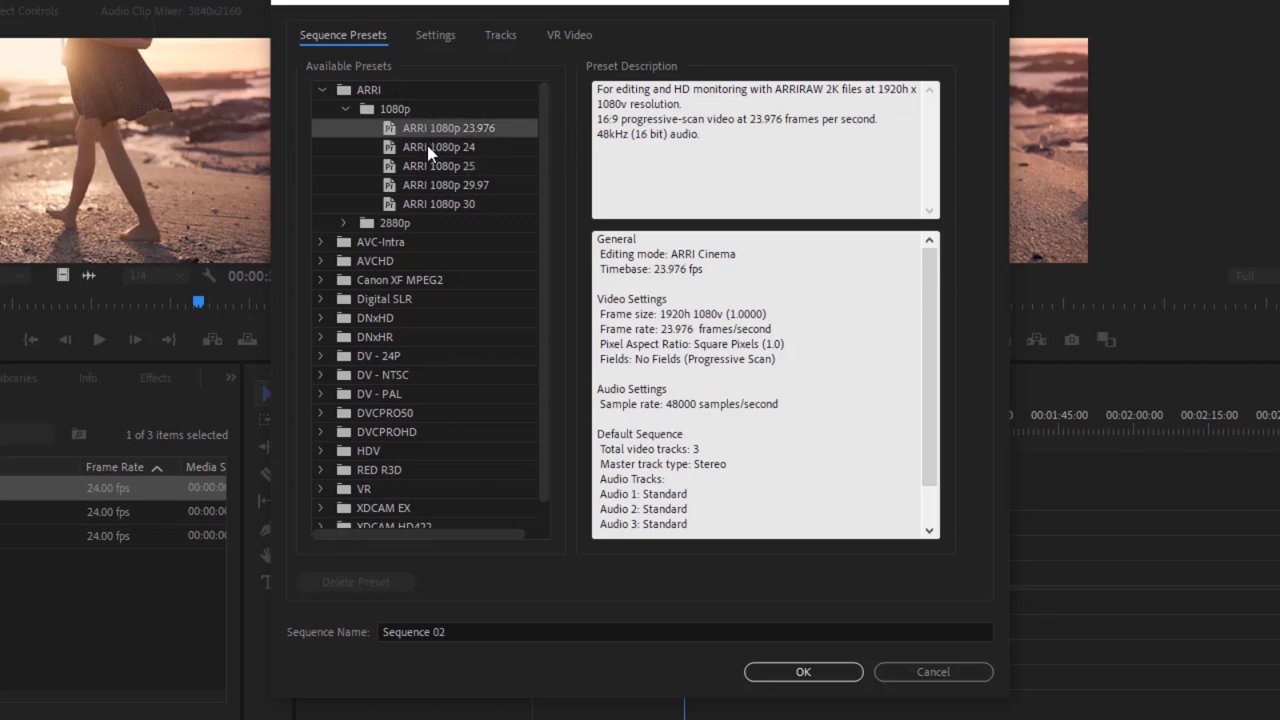
Step: Set the new sequence's editing mode to Custom and timebase to 25.00 frames/second, with a 1920 by 1080 frame size
left_click(433, 37)
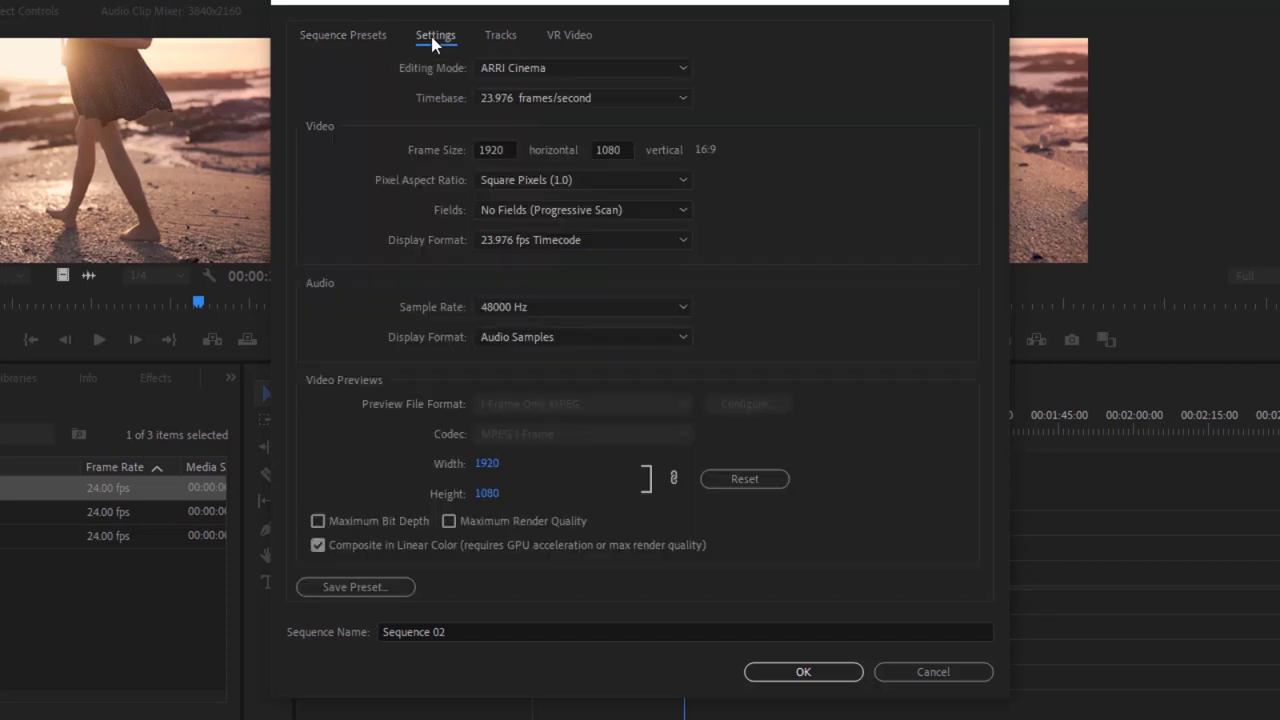
left_click(568, 66)
scroll(690, 165, "up", 1)
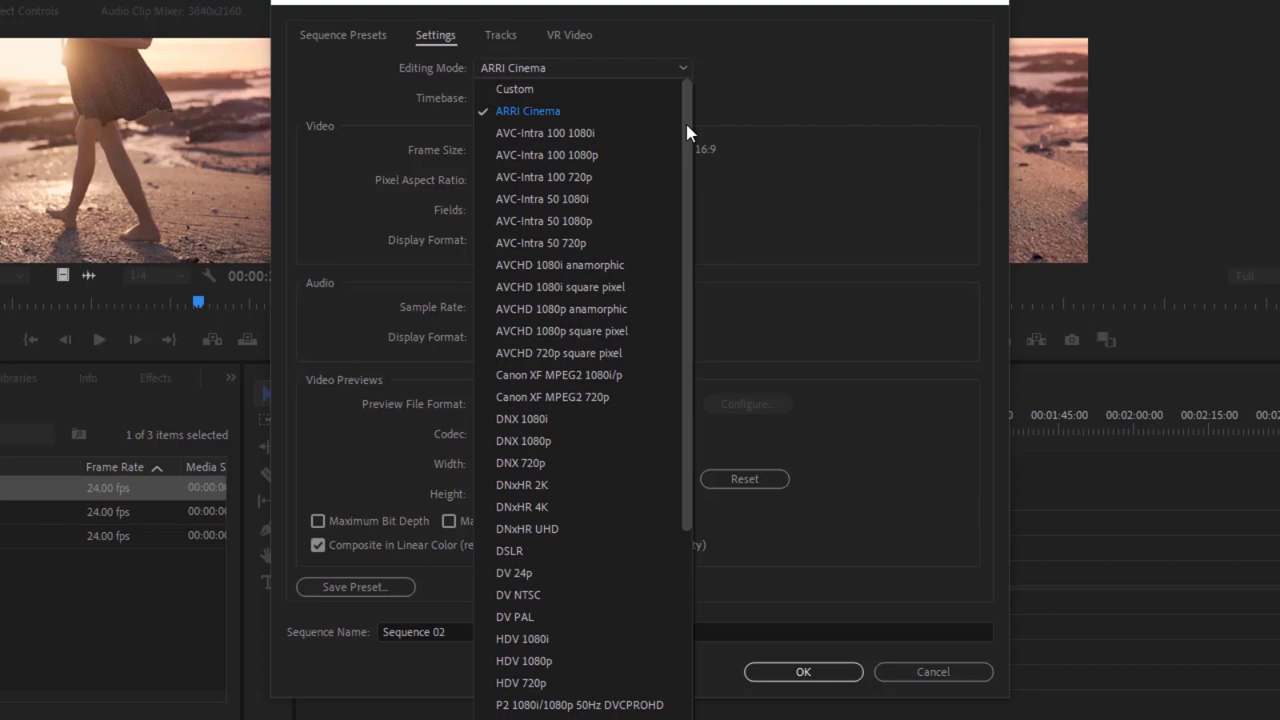
left_click(588, 89)
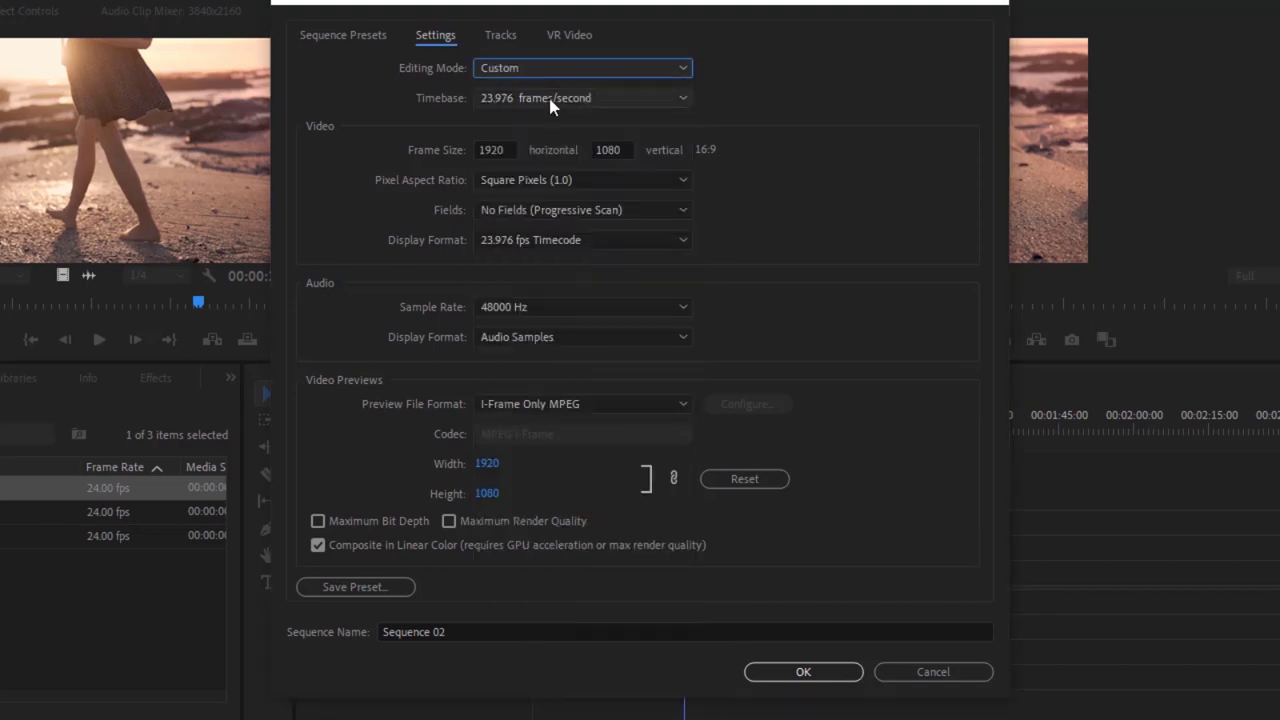
left_click(588, 99)
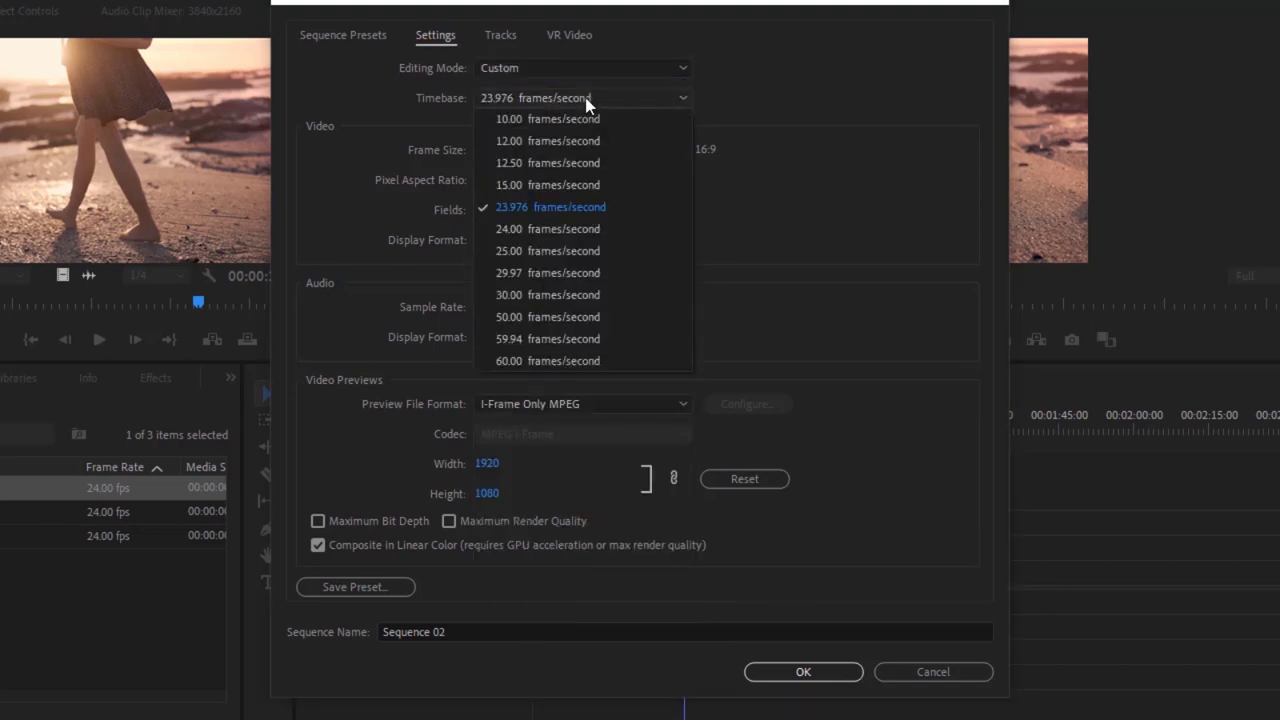
left_click(558, 253)
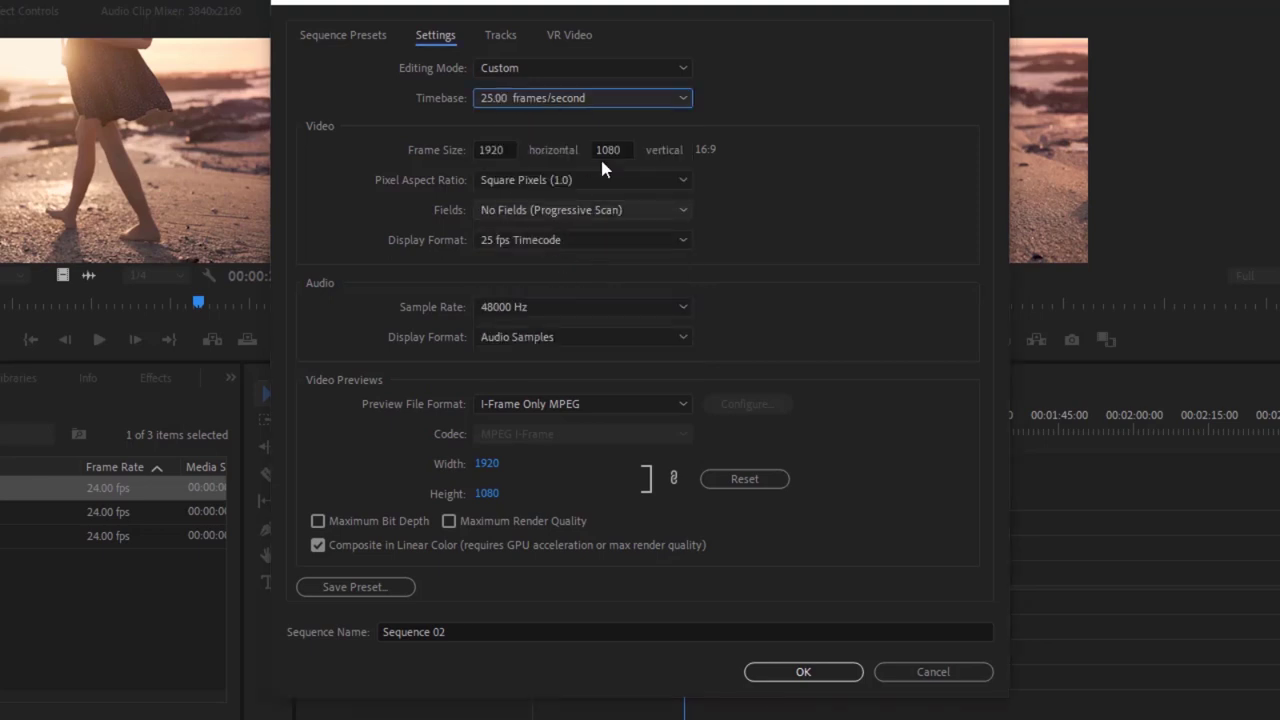
left_click(508, 149)
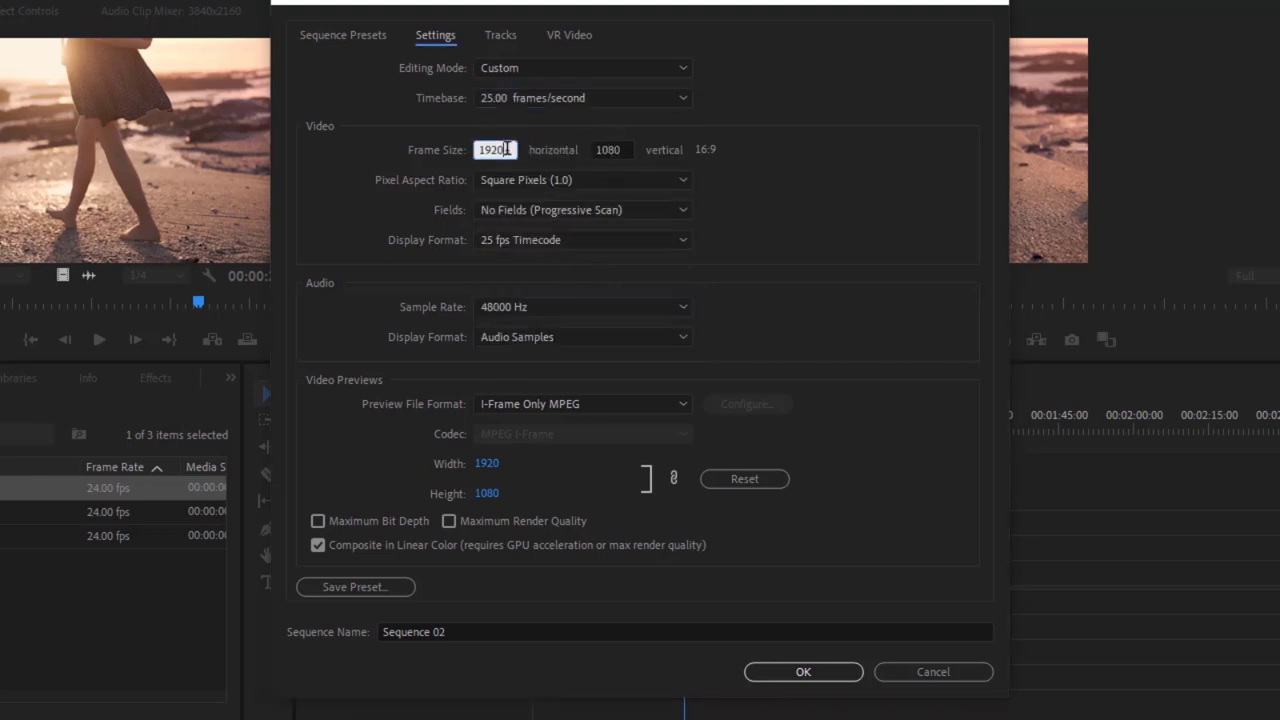
left_click(614, 146)
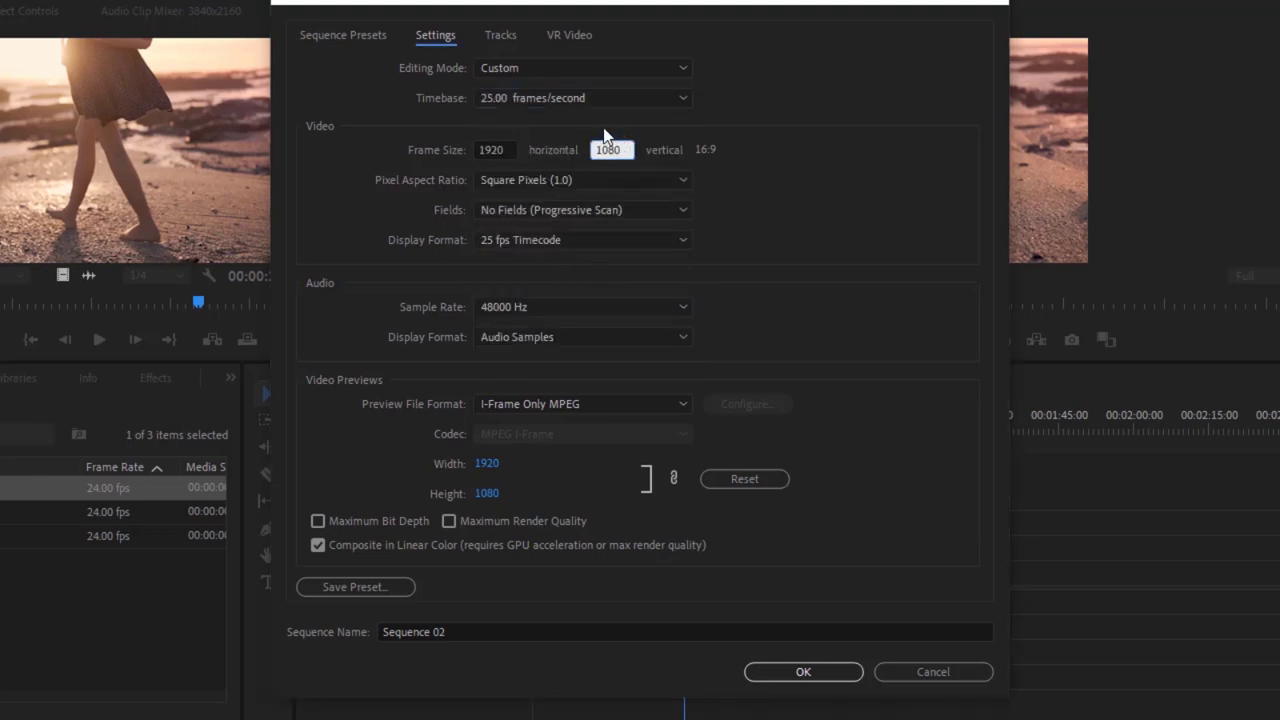
key("Return")
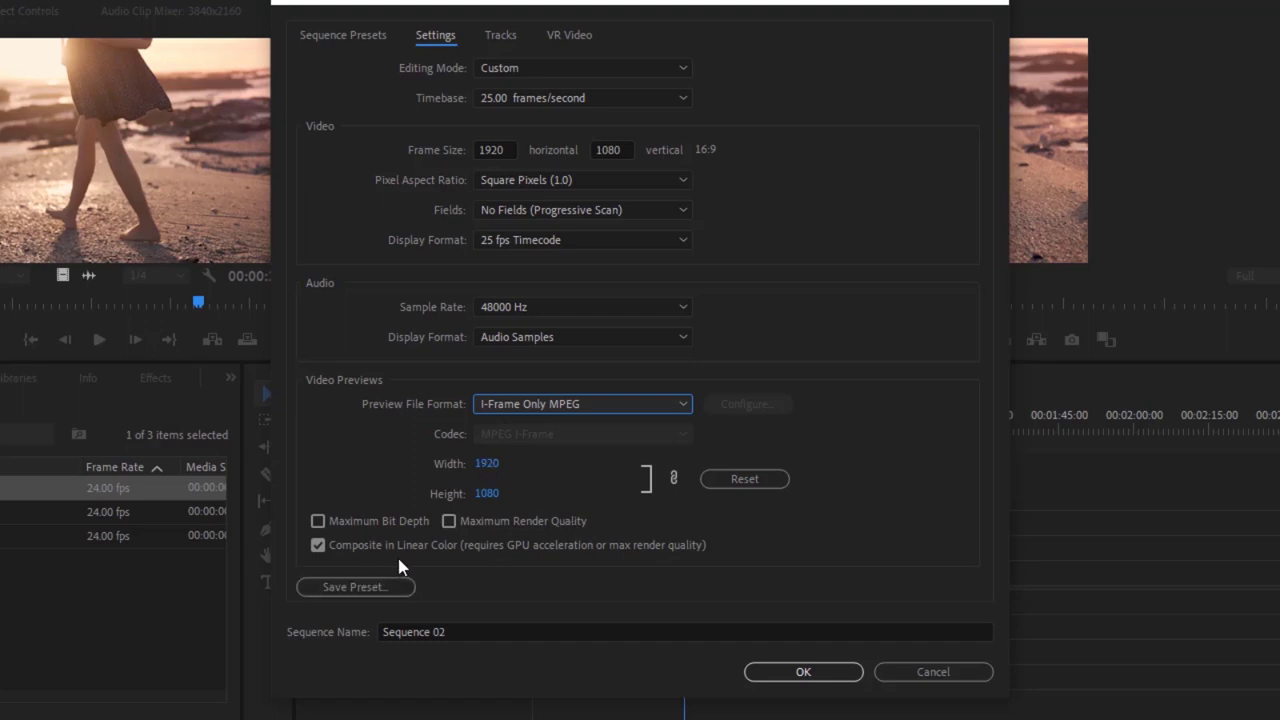
Step: Save the custom sequence settings as a preset named "FullHD 25FPS"
left_click(320, 582)
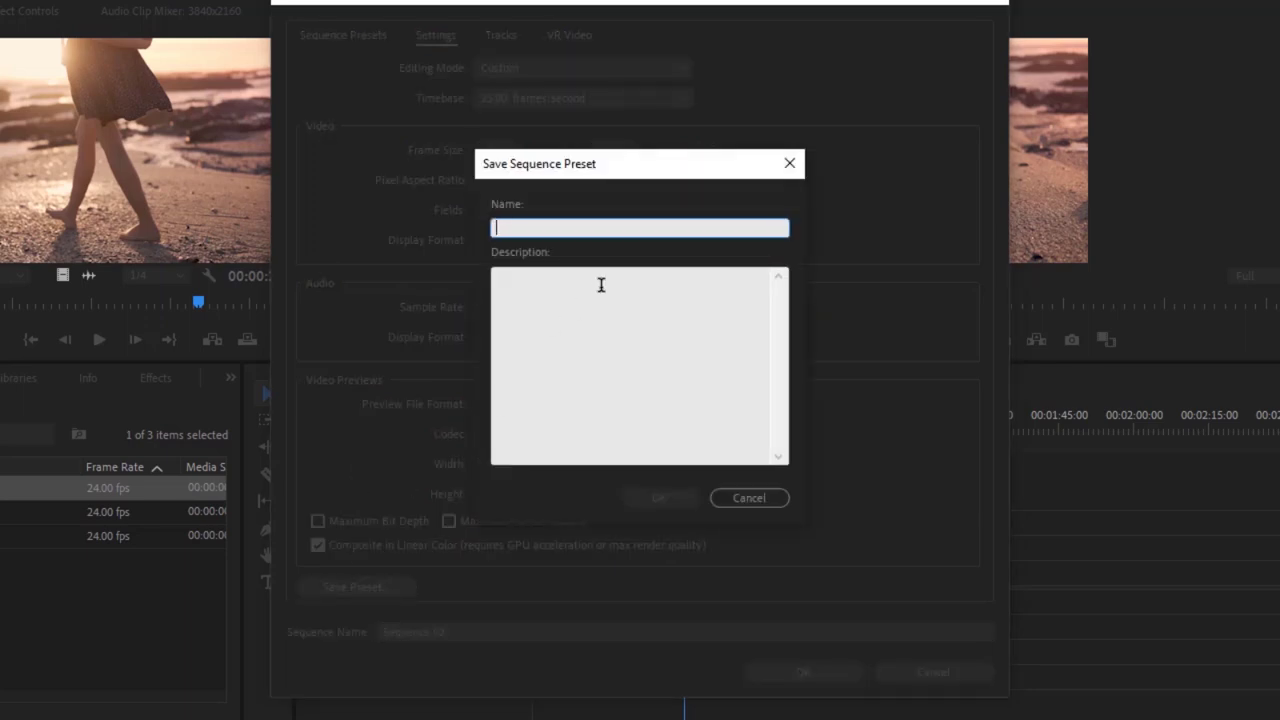
type("FullHD 25FPS")
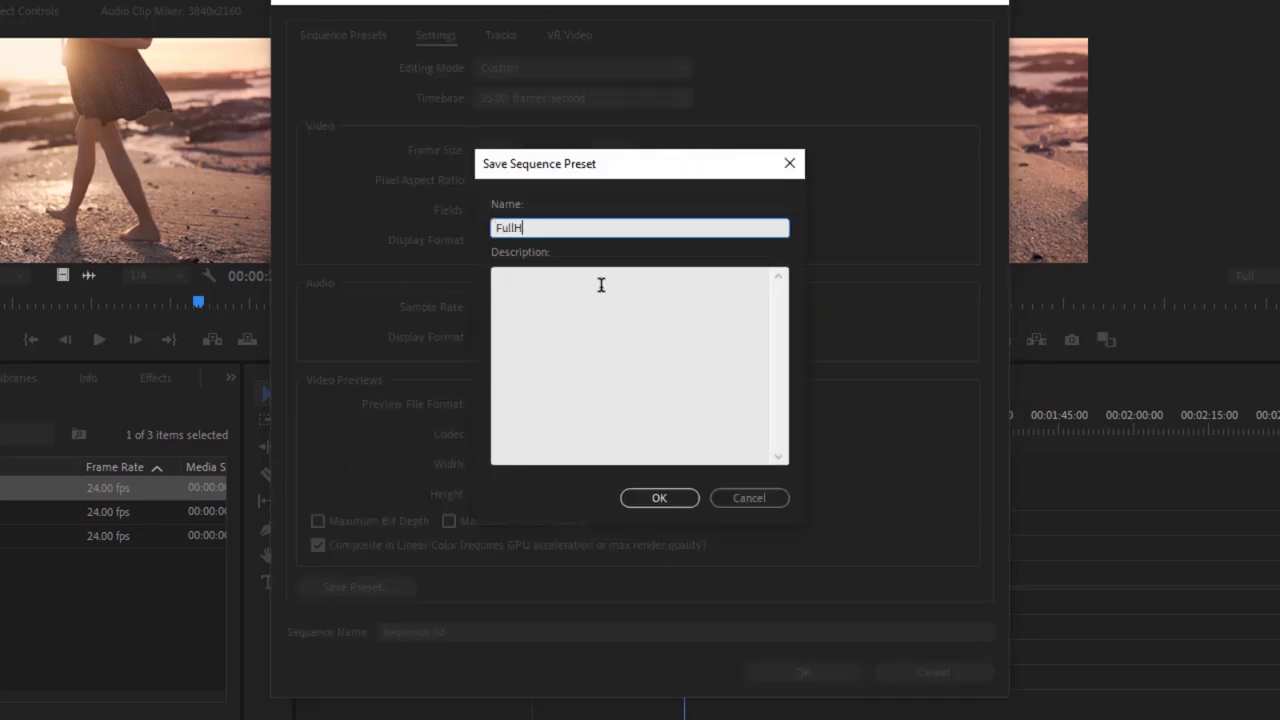
left_click(660, 498)
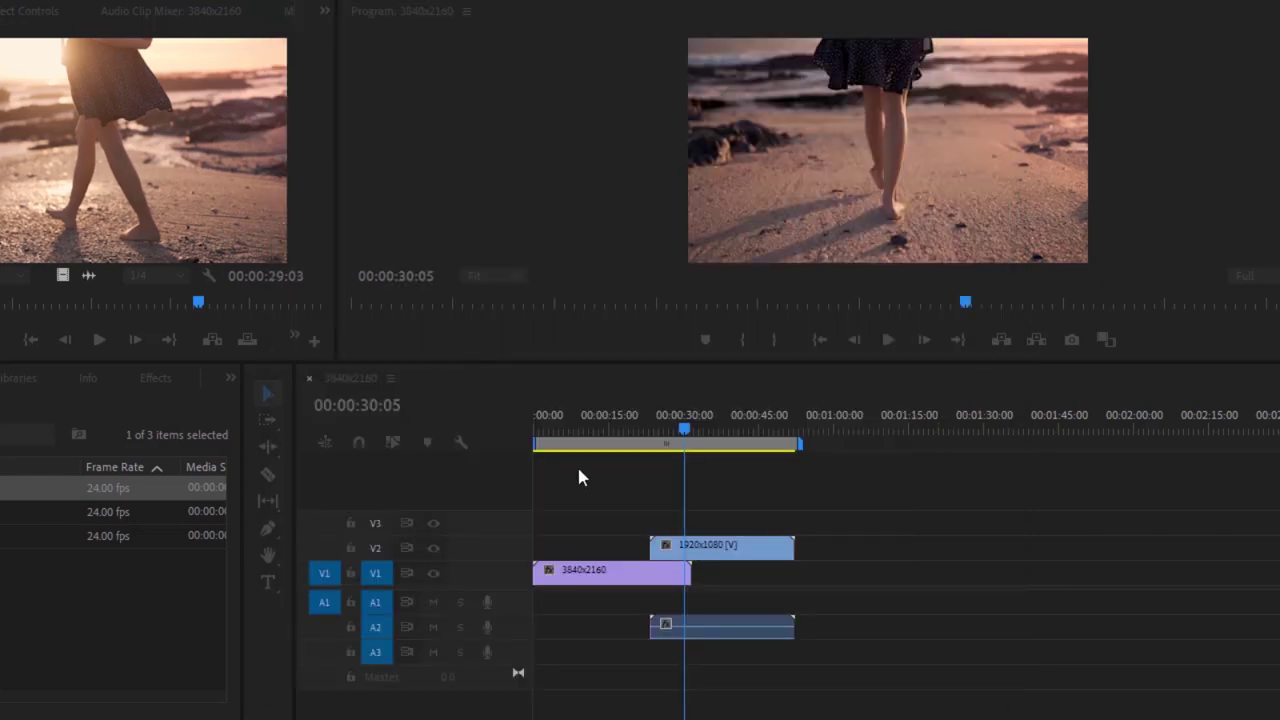
Step: Create Sequence 02 from the custom FullHD 25FPS preset after reviewing its settings summary
key("ctrl+n")
left_click(452, 465)
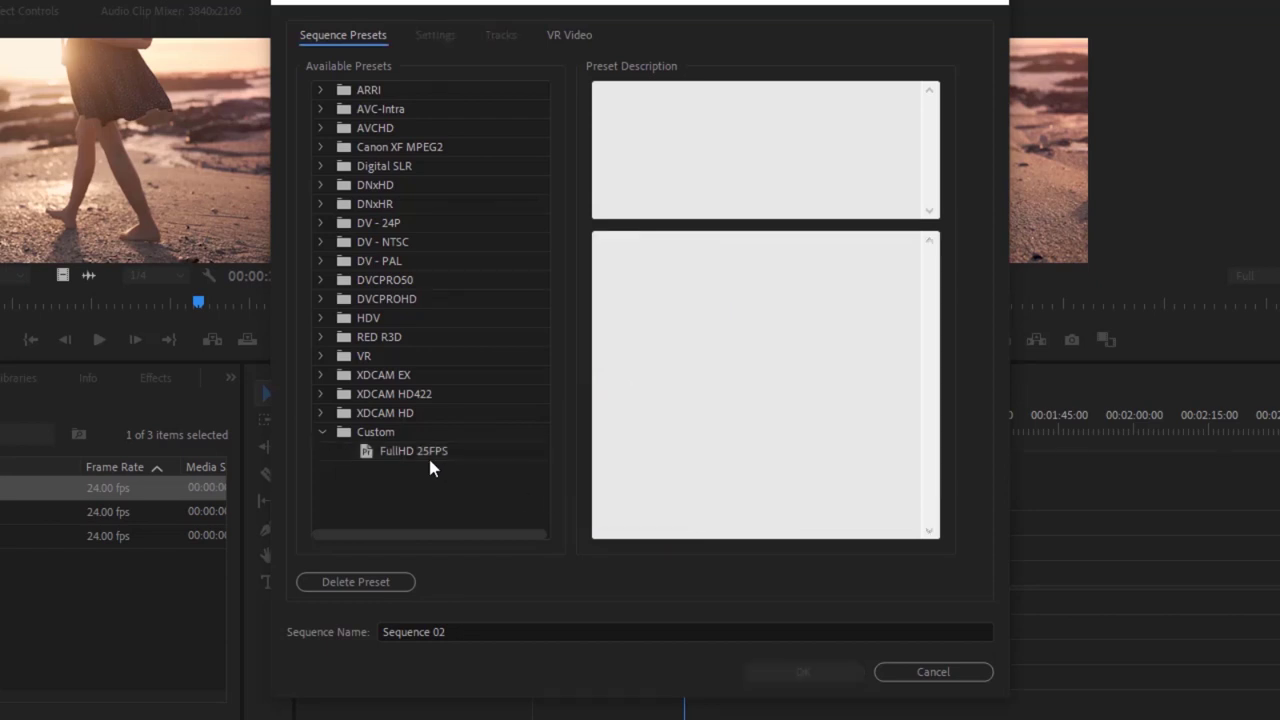
left_click(407, 451)
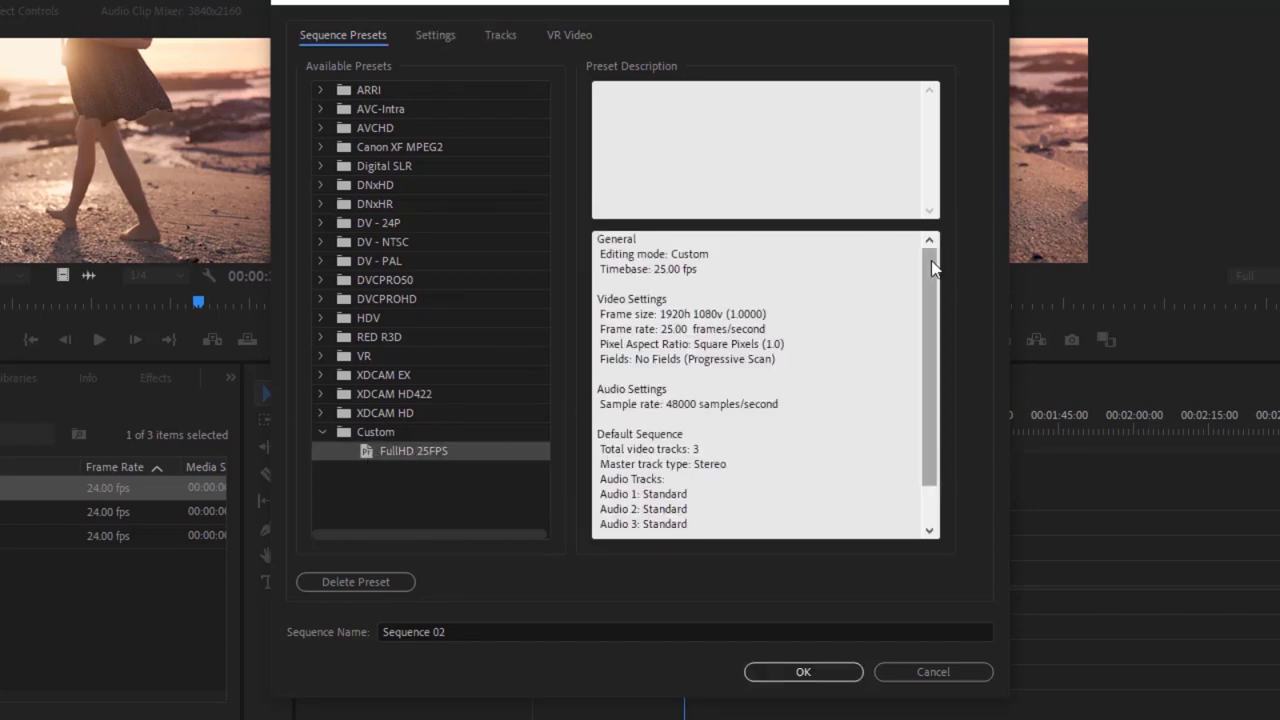
left_click_drag(935, 274, 929, 311)
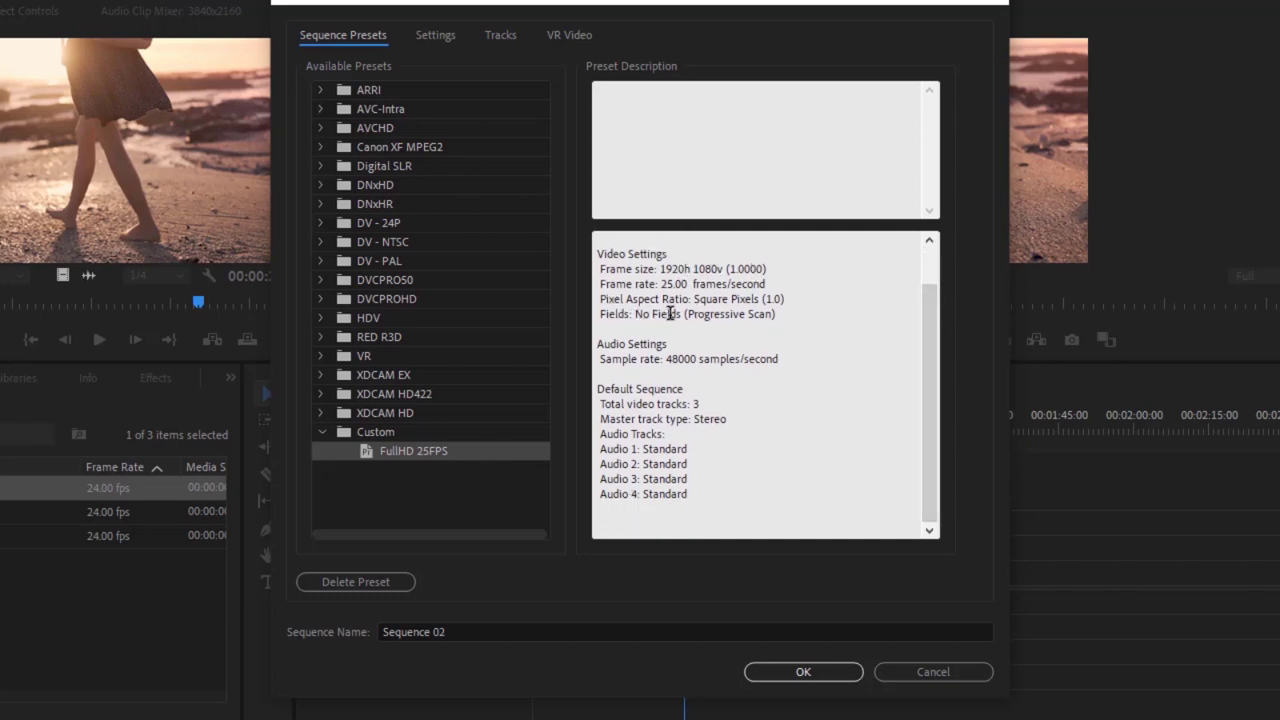
left_click(801, 673)
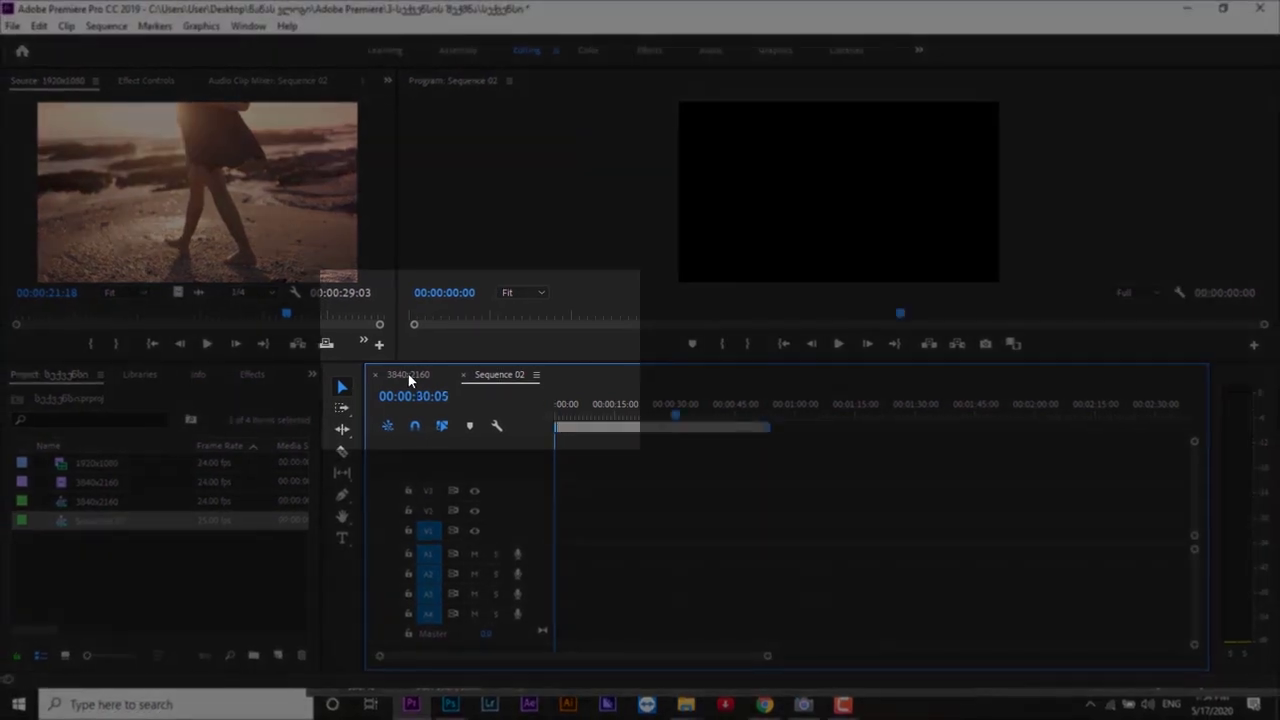
Step: Copy the 1920x1080 clip from track V2 of the 3840x2160 sequence and paste it at the start of Sequence 02
left_click(409, 376)
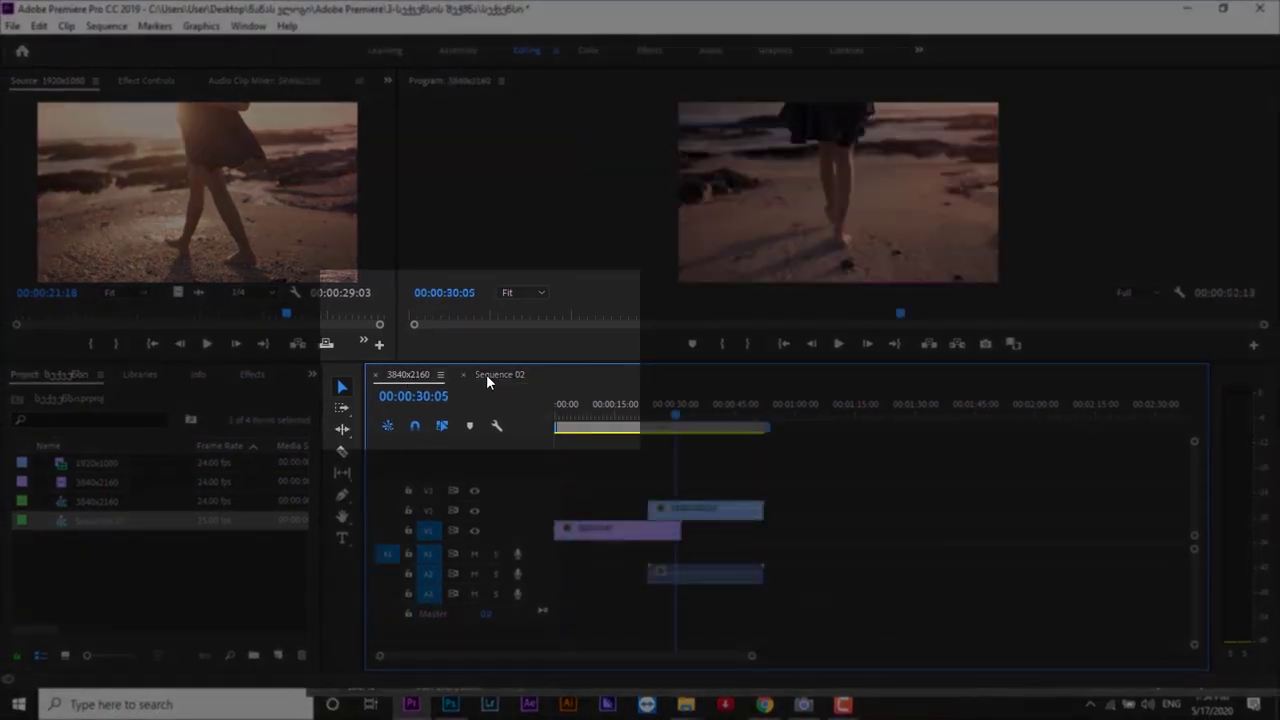
left_click(494, 375)
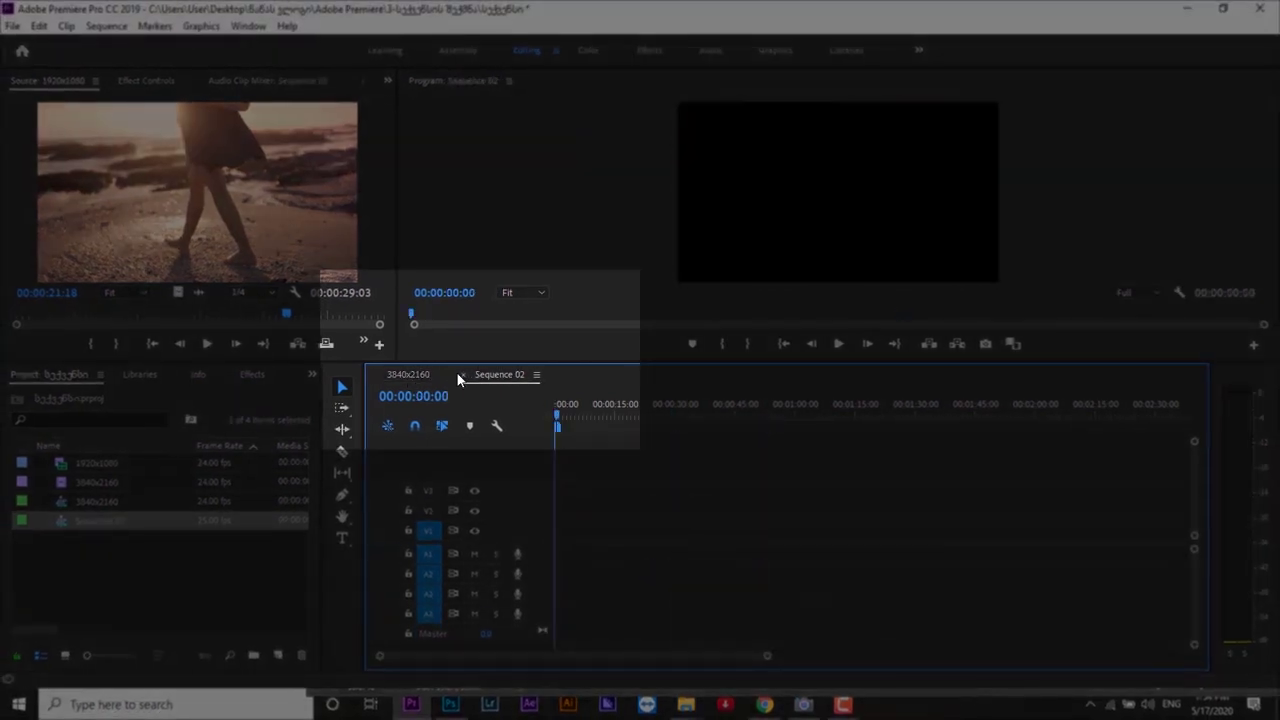
left_click(410, 374)
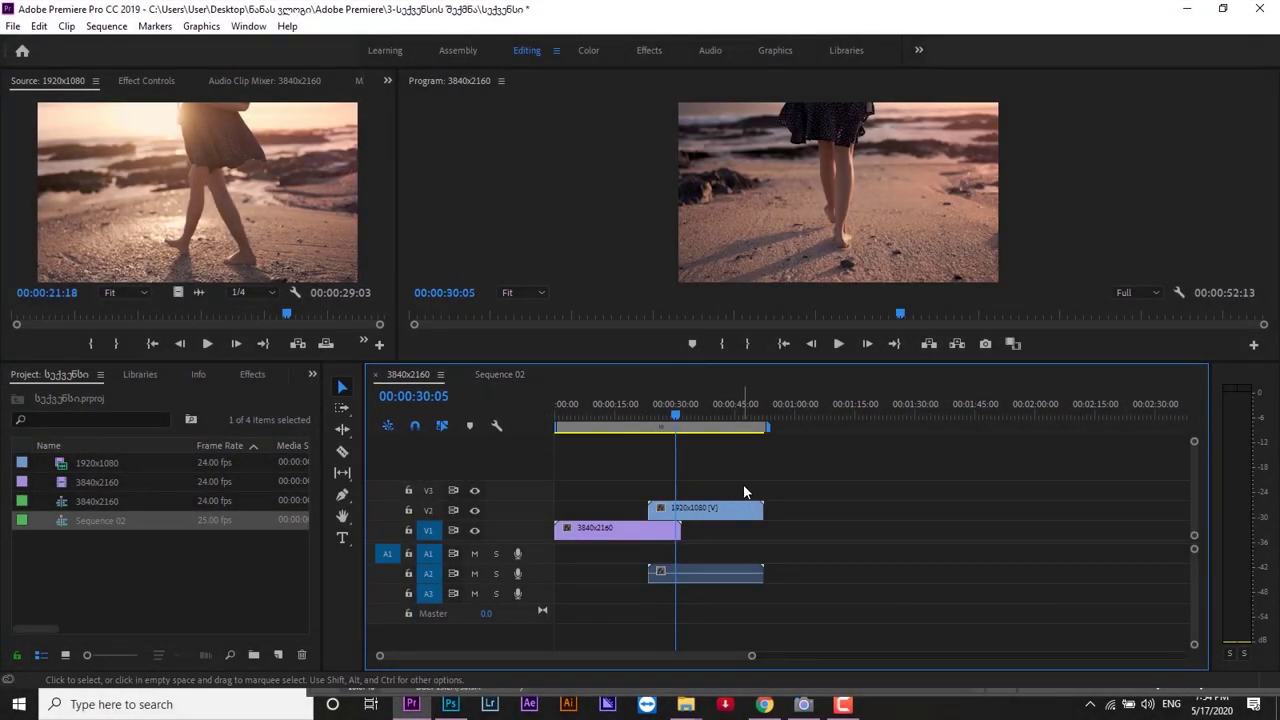
left_click(720, 508)
key("ctrl+c")
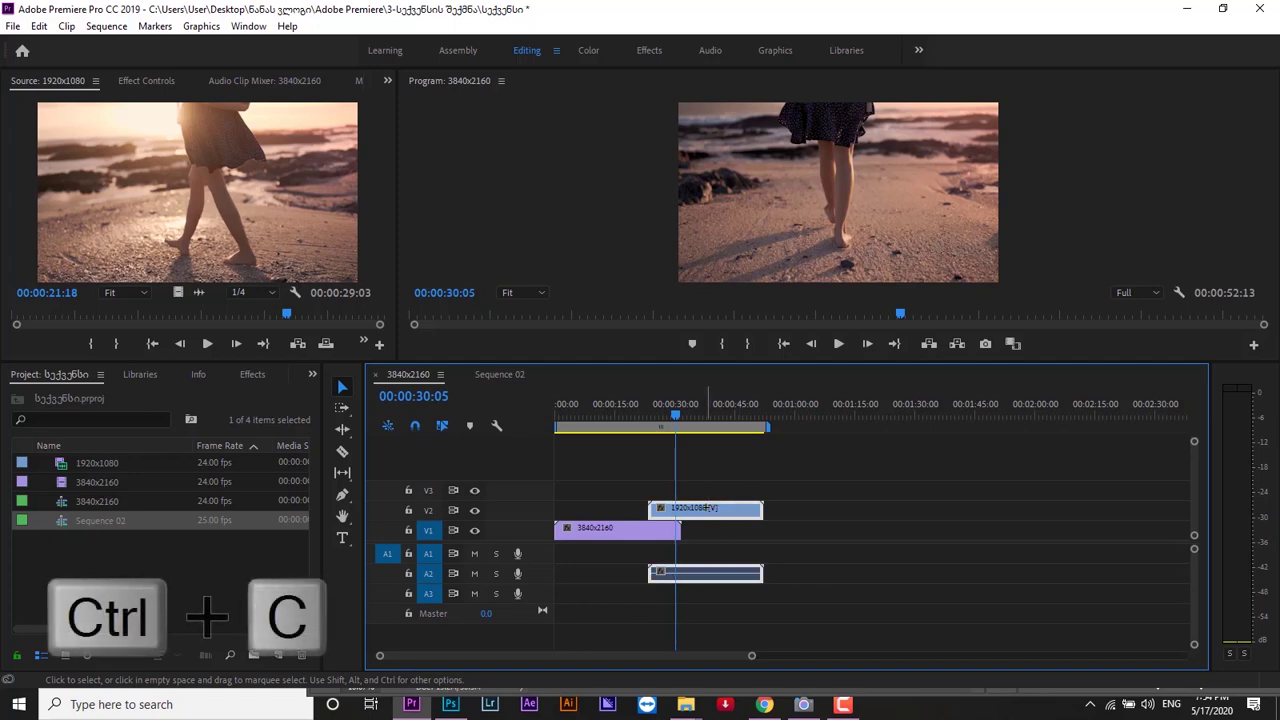
left_click(516, 377)
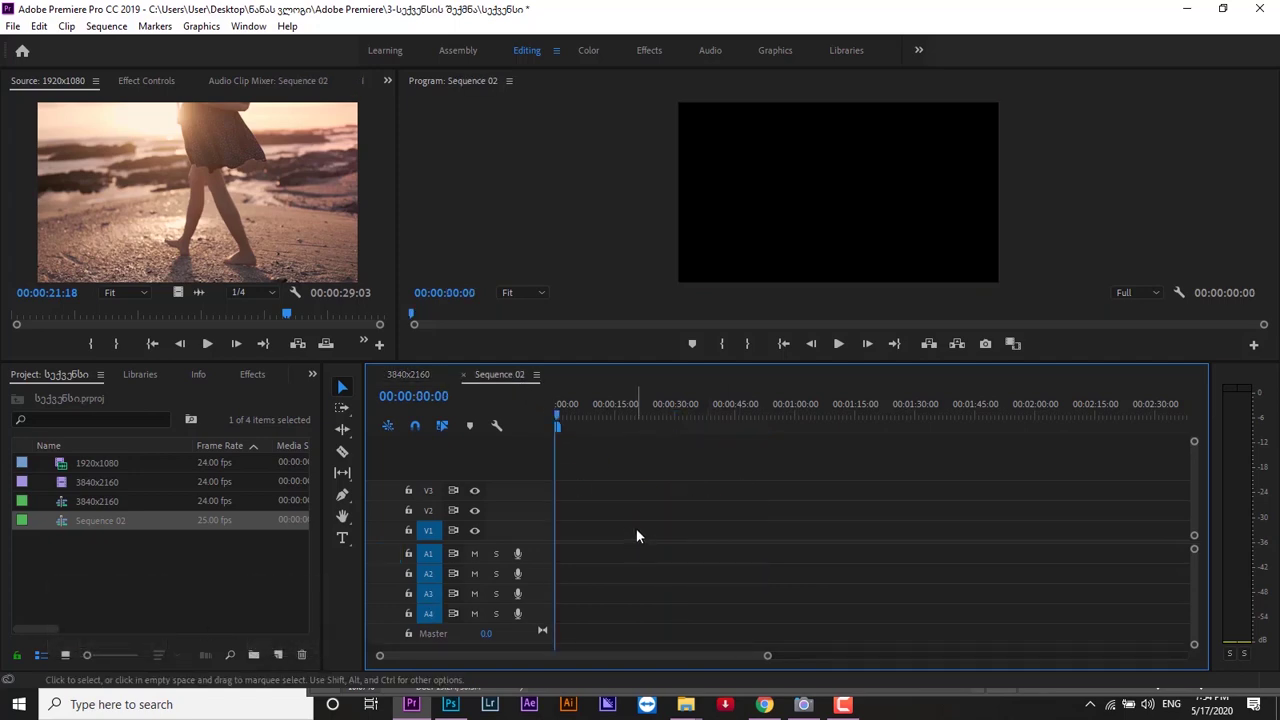
key("ctrl+v")
Step: Preview the pasted clip in Sequence 02, park the playhead at 00:00:11:00 and deselect the clip
left_click(592, 415)
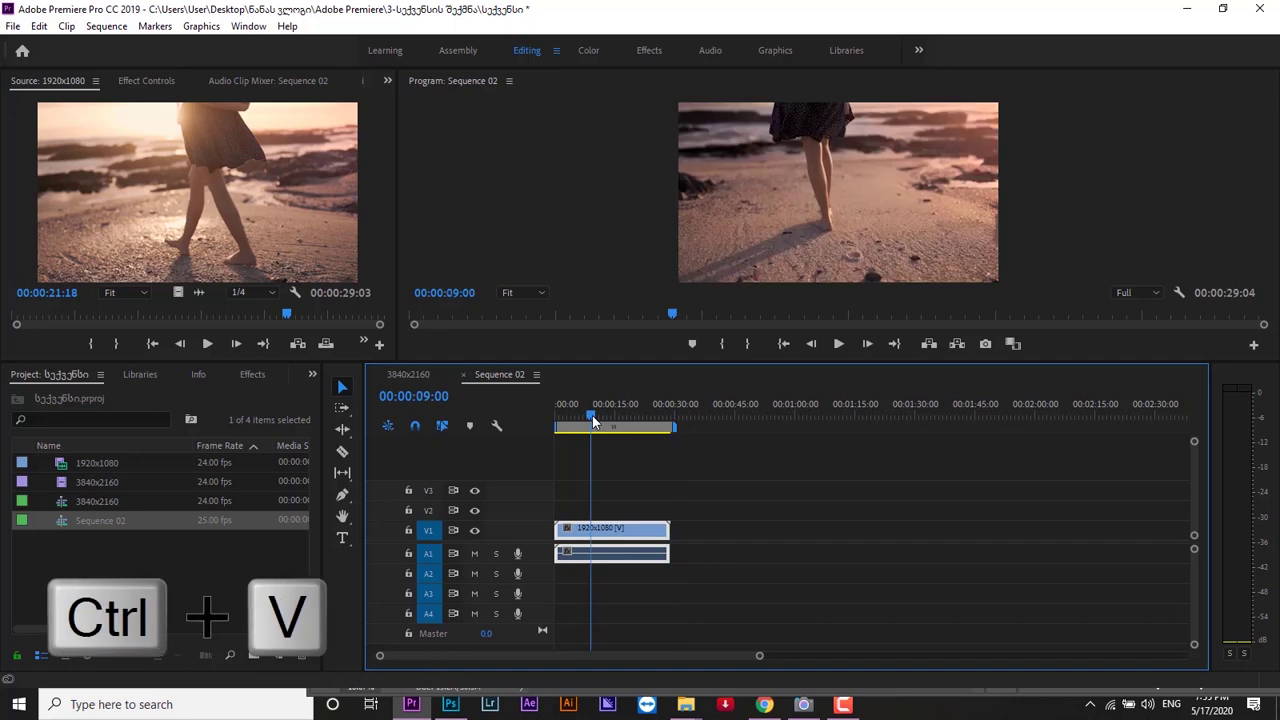
mouse_move(588, 412)
left_mouse_down()
mouse_move(633, 409)
mouse_move(593, 411)
left_mouse_up()
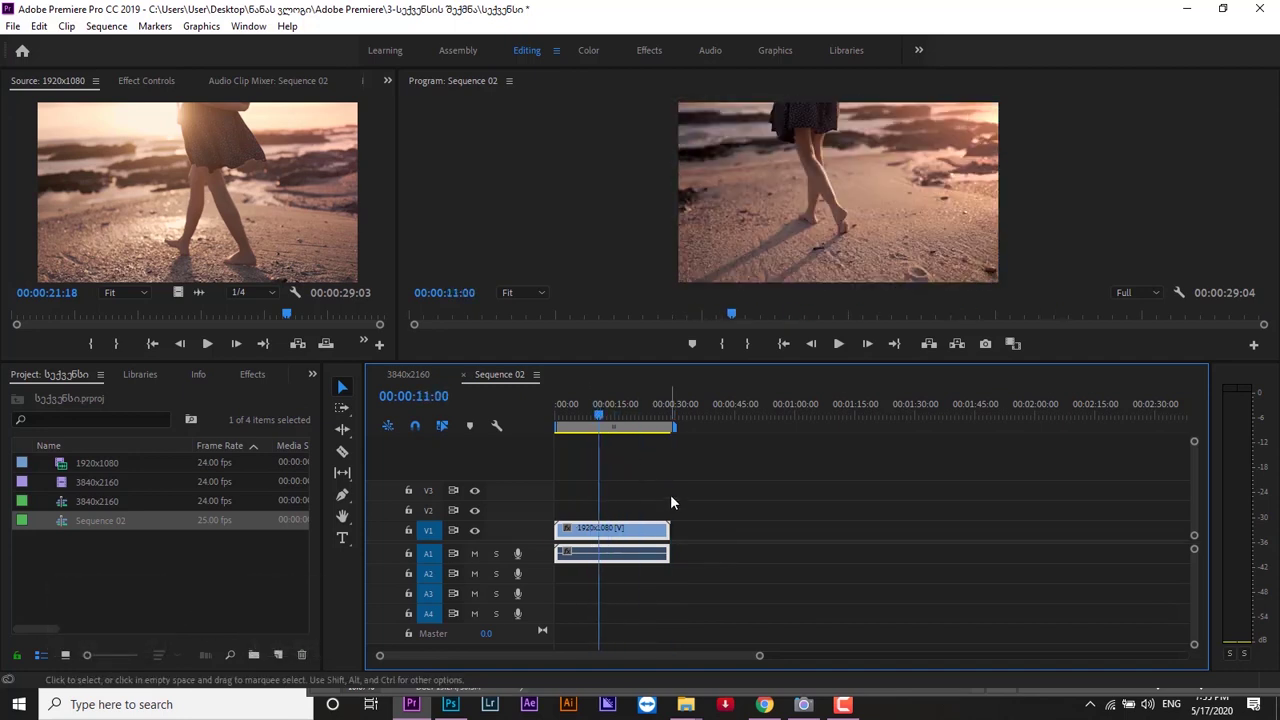
left_click(670, 494)
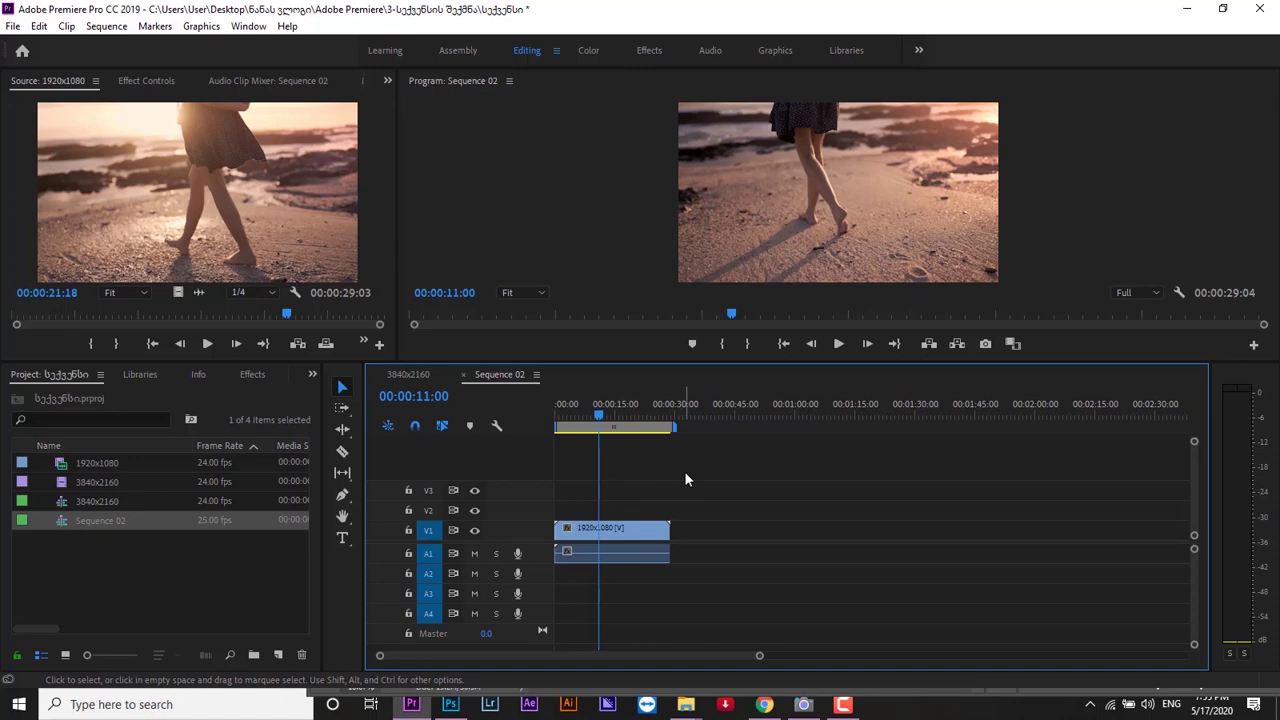
left_click_drag(684, 472, 618, 533)
left_click(722, 465)
Step: Copy the 3840x2160 clip from the 3840x2160 sequence and paste it into Sequence 02 with V2 targeted instead of V1
left_click(419, 376)
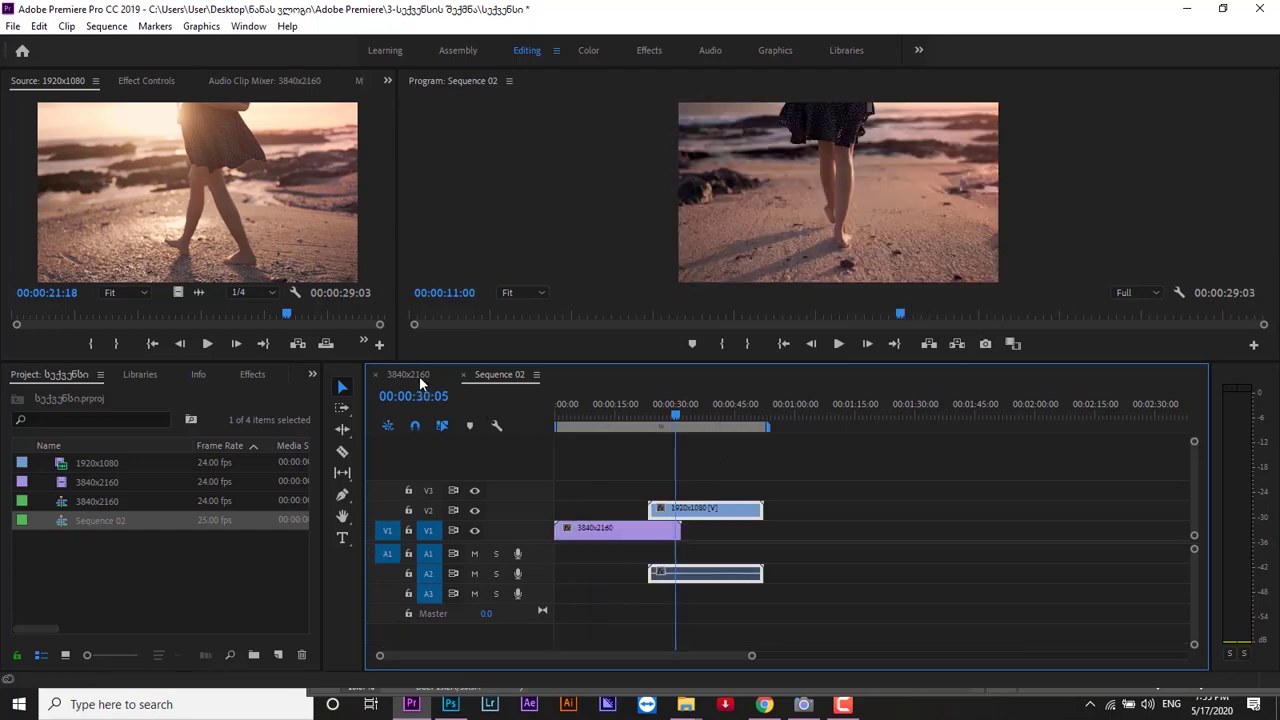
left_click(603, 528)
key("ctrl+c")
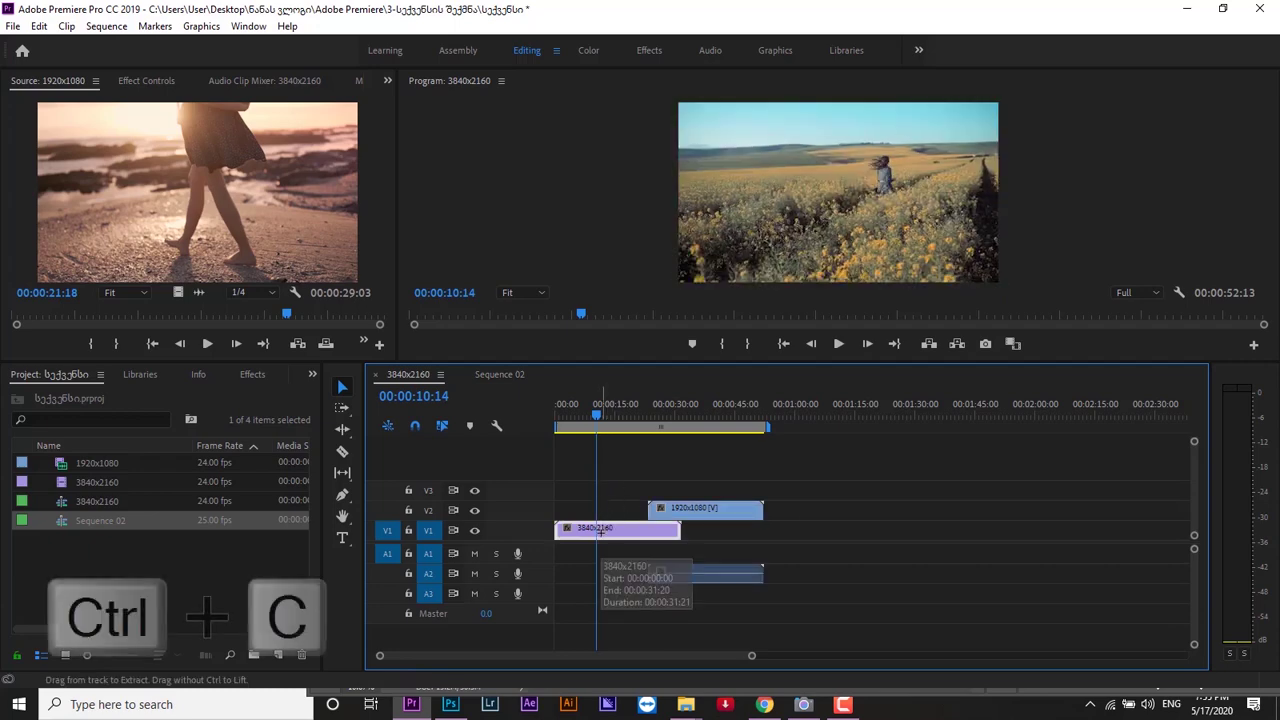
left_click(500, 373)
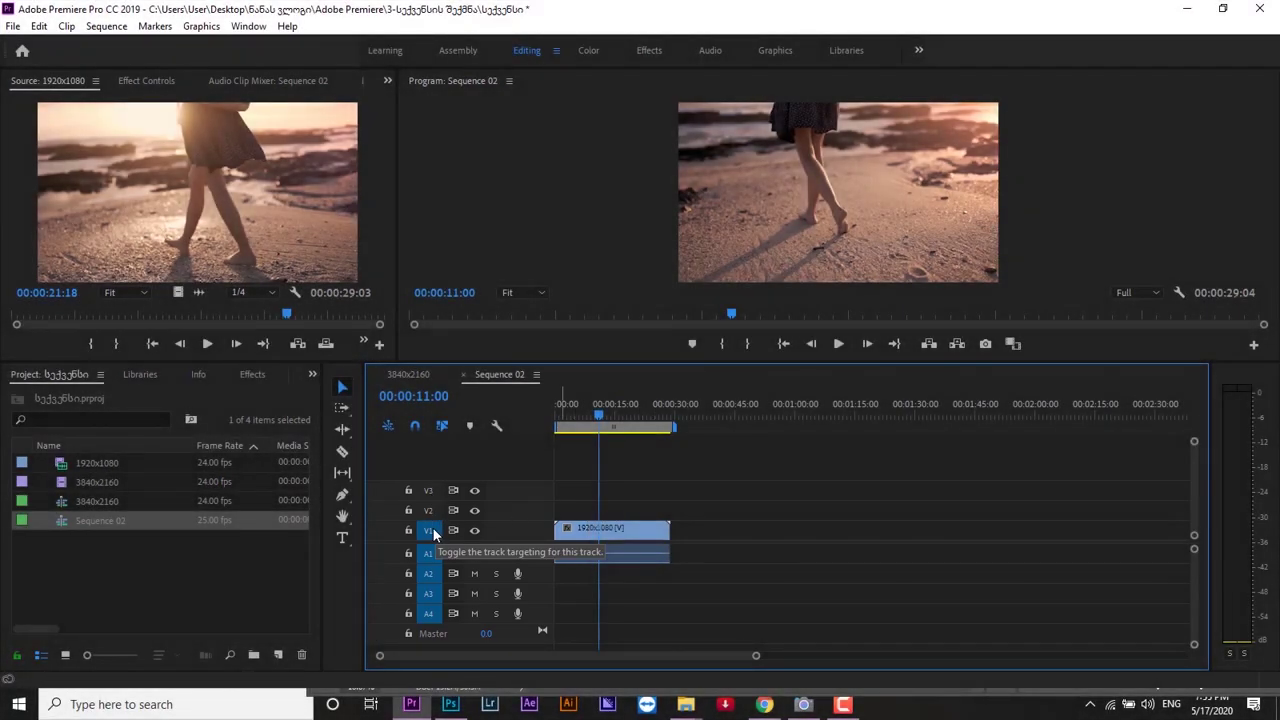
left_click(431, 527)
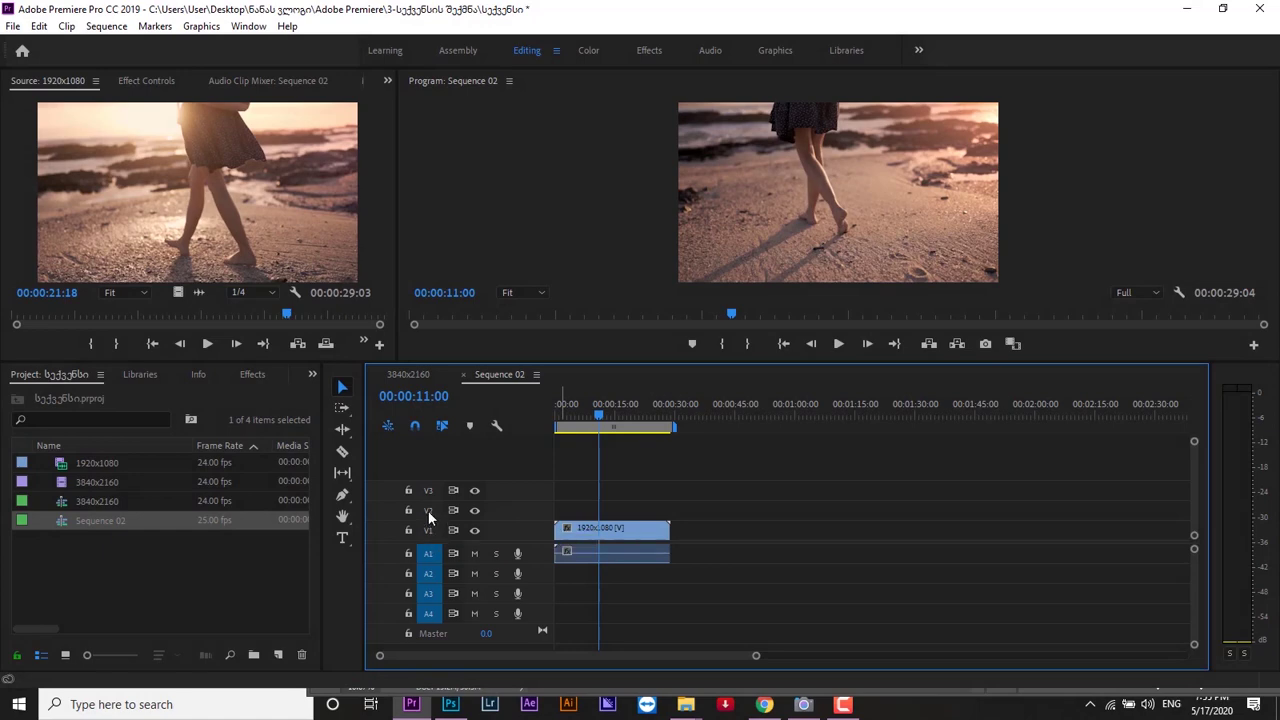
left_click(429, 511)
left_click(580, 528)
key("ctrl+v")
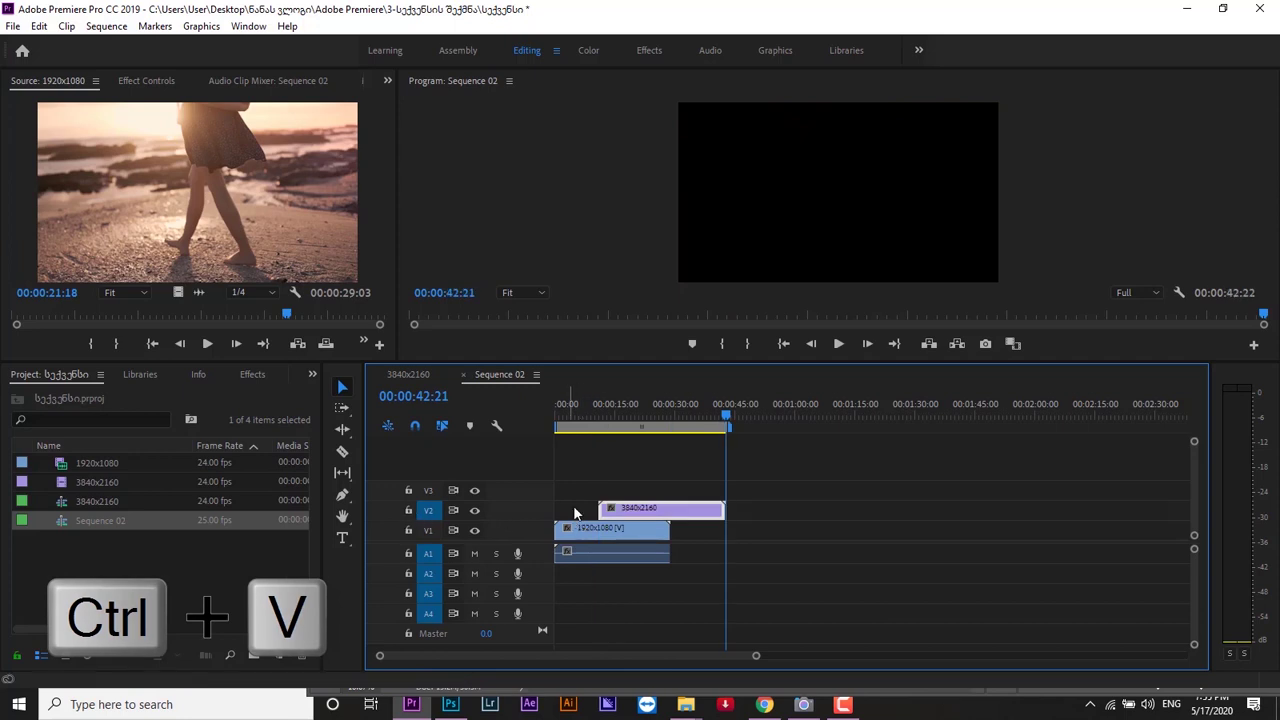
Step: Inspect the 3840x2160 clip on V2 at 00:00:14:10 with the program monitor zoomed to 10%, and apply Scale to Frame Size to it
left_click(612, 408)
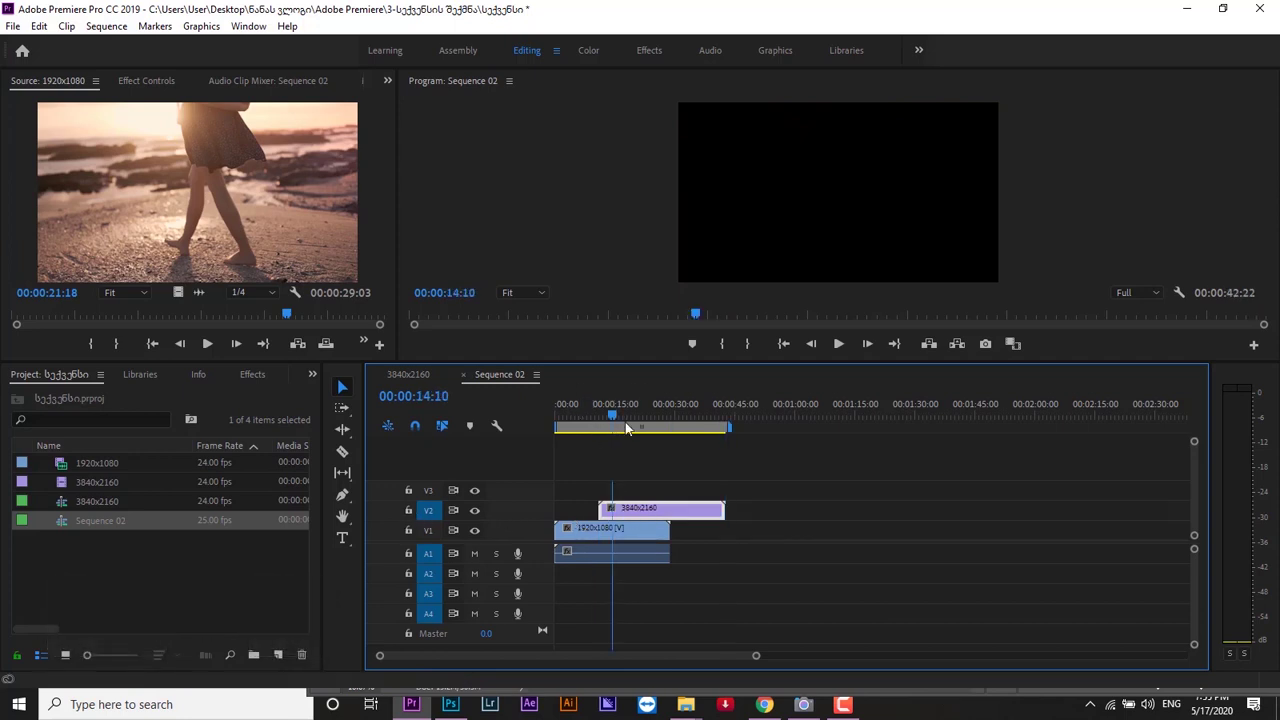
left_click(767, 272)
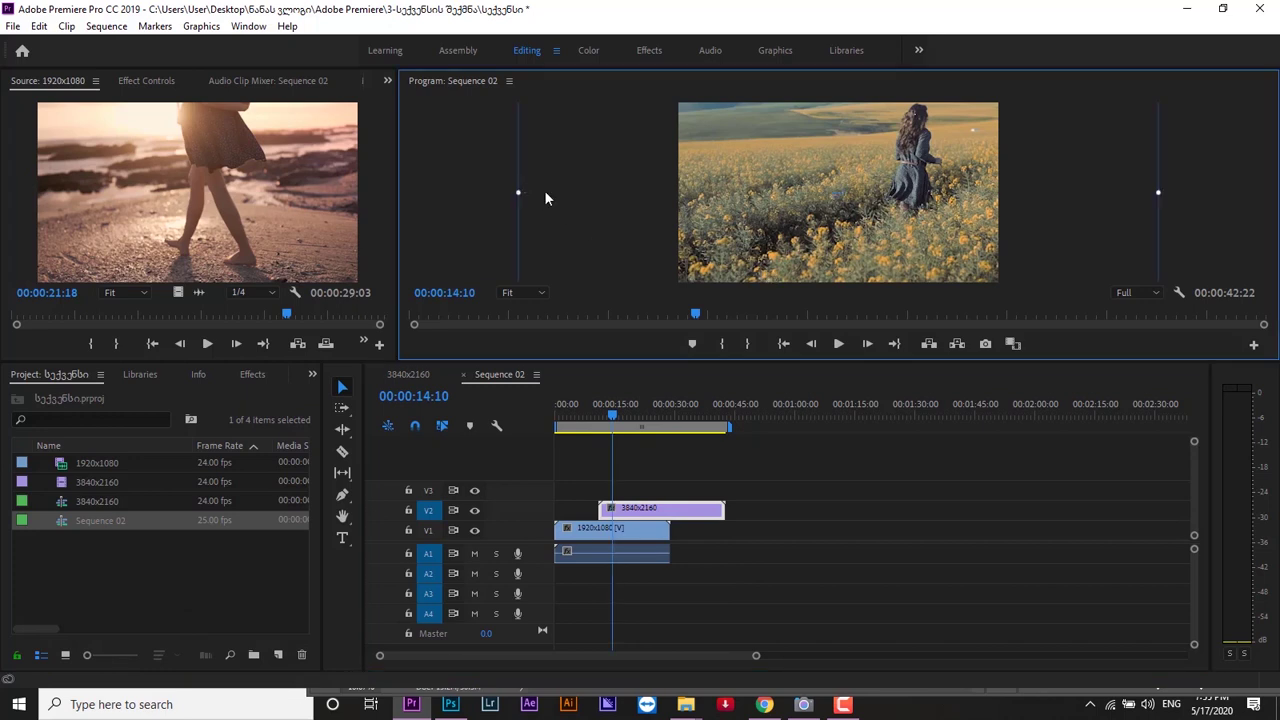
left_click(528, 292)
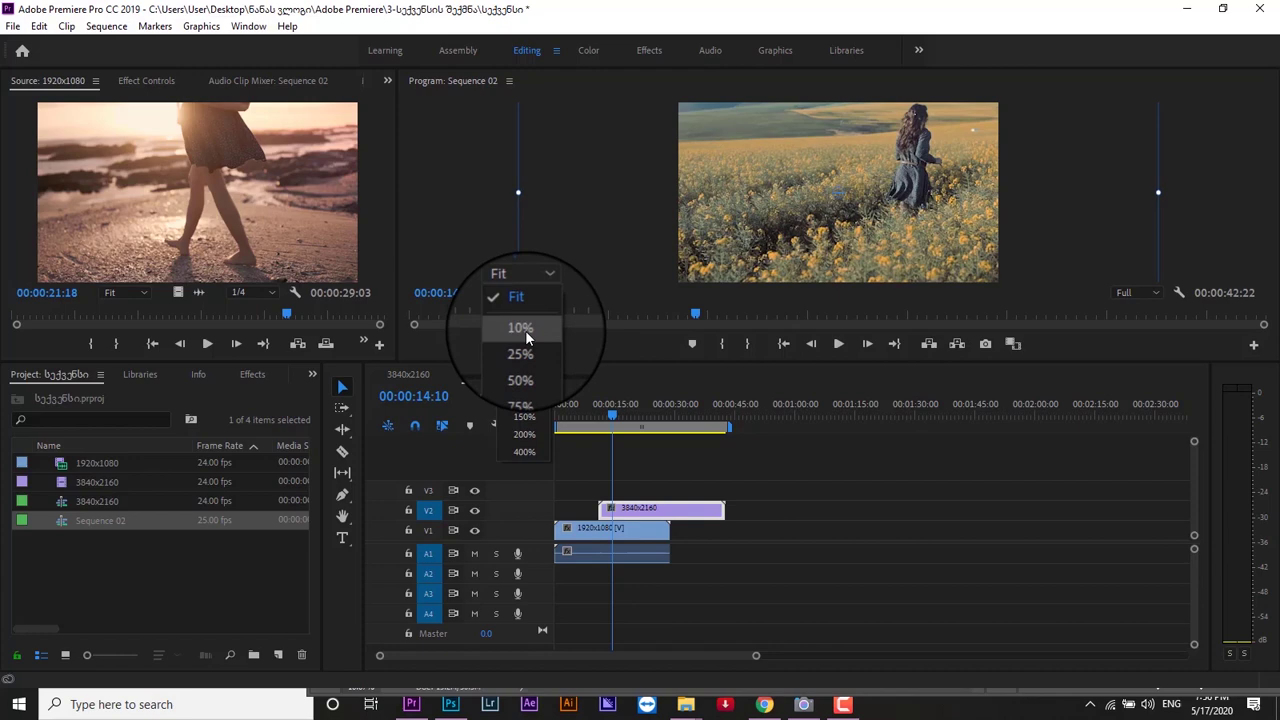
left_click(525, 330)
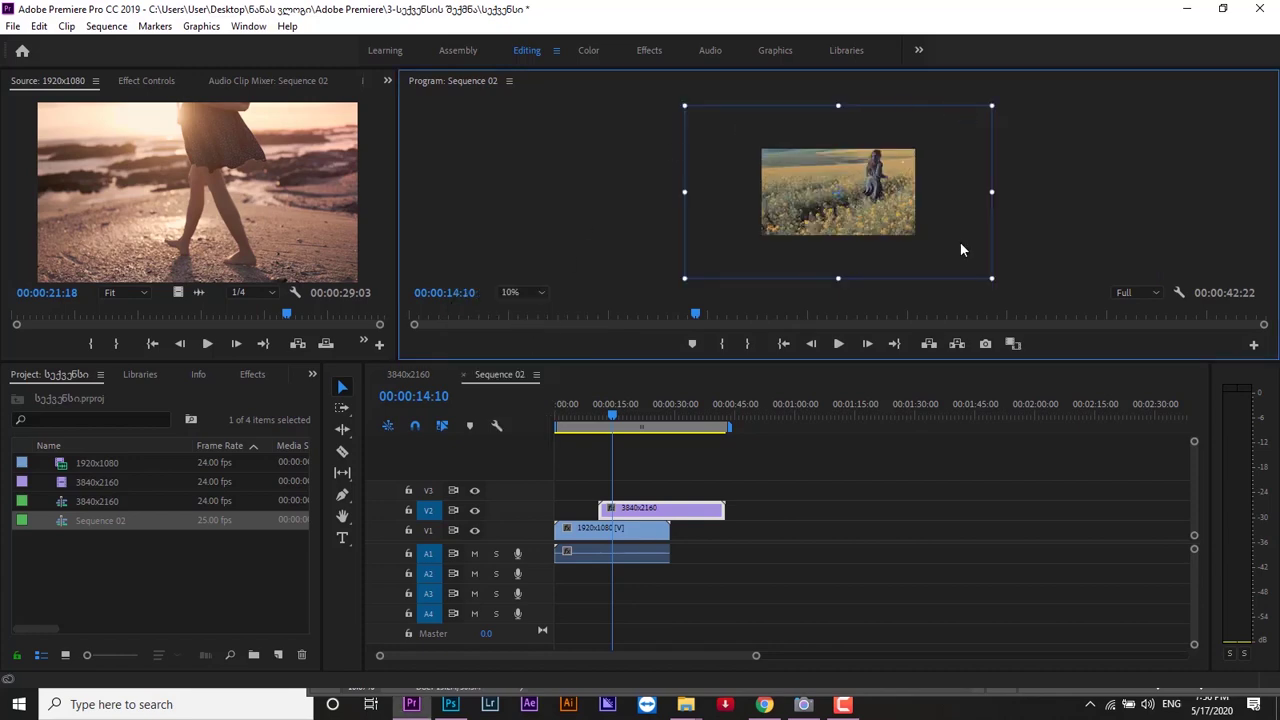
right_click(629, 511)
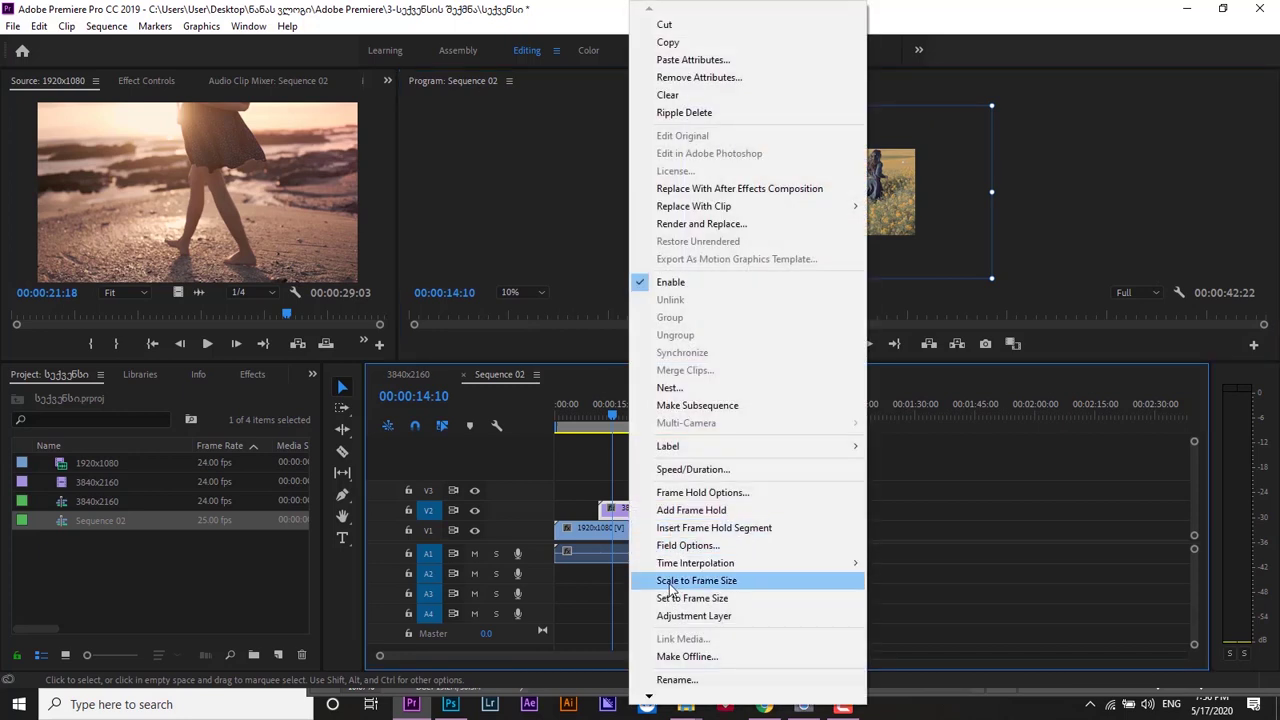
left_click(665, 584)
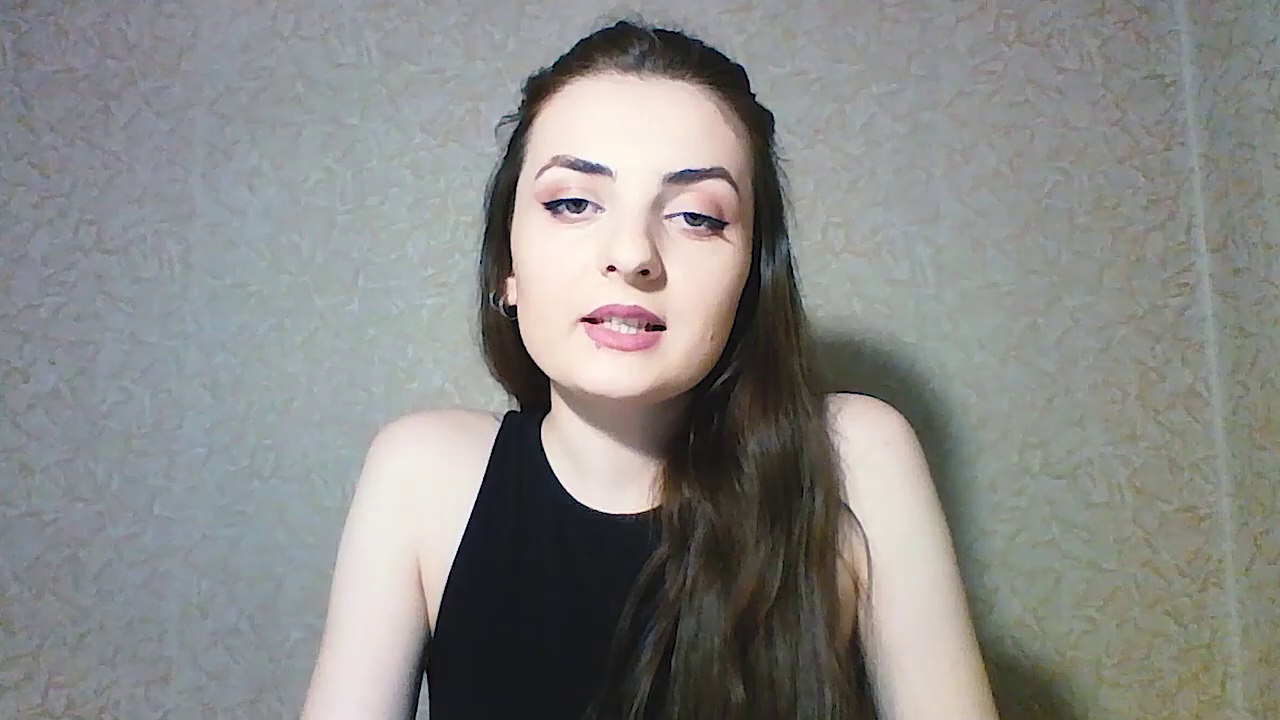